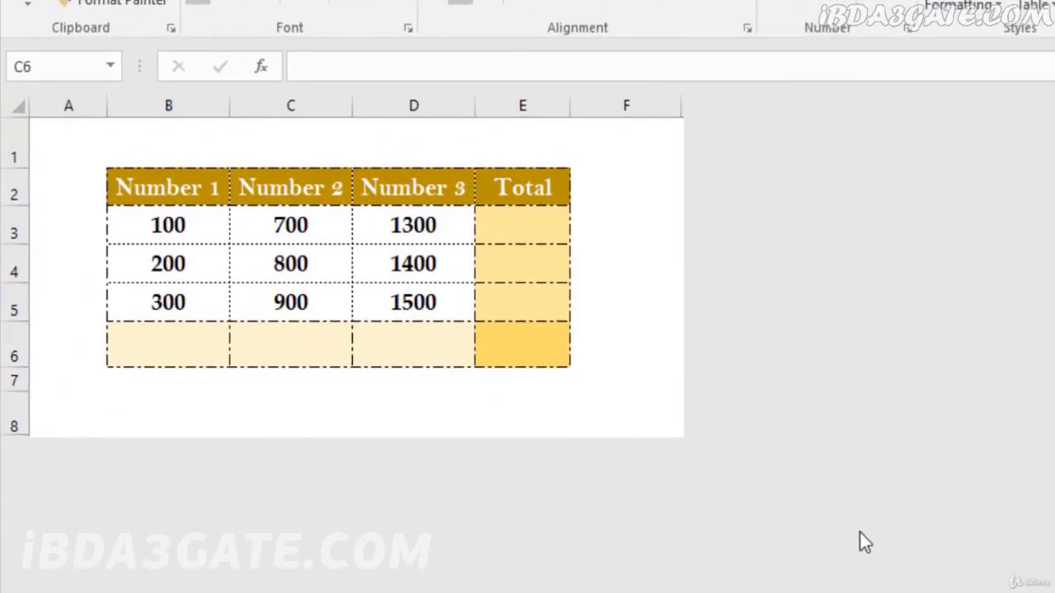
Enter =B3+B4+B5 in B6 and copy it across to D6, giving 600, 2.400 and 4.200
{"action": "left_click", "coordinate": [152, 350]}
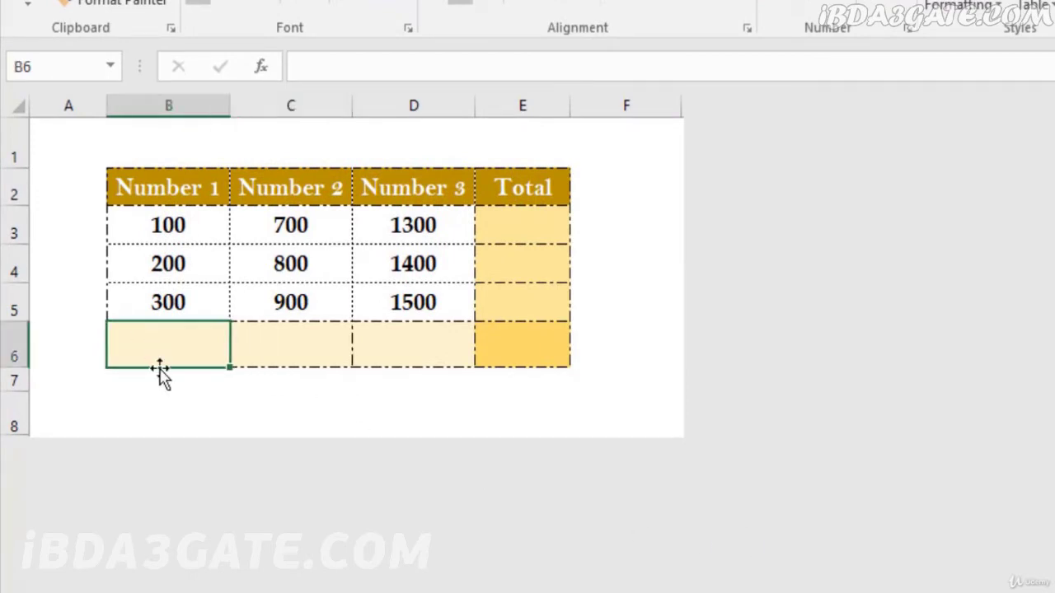
{"action": "type", "text": "="}
{"action": "left_click", "coordinate": [198, 226]}
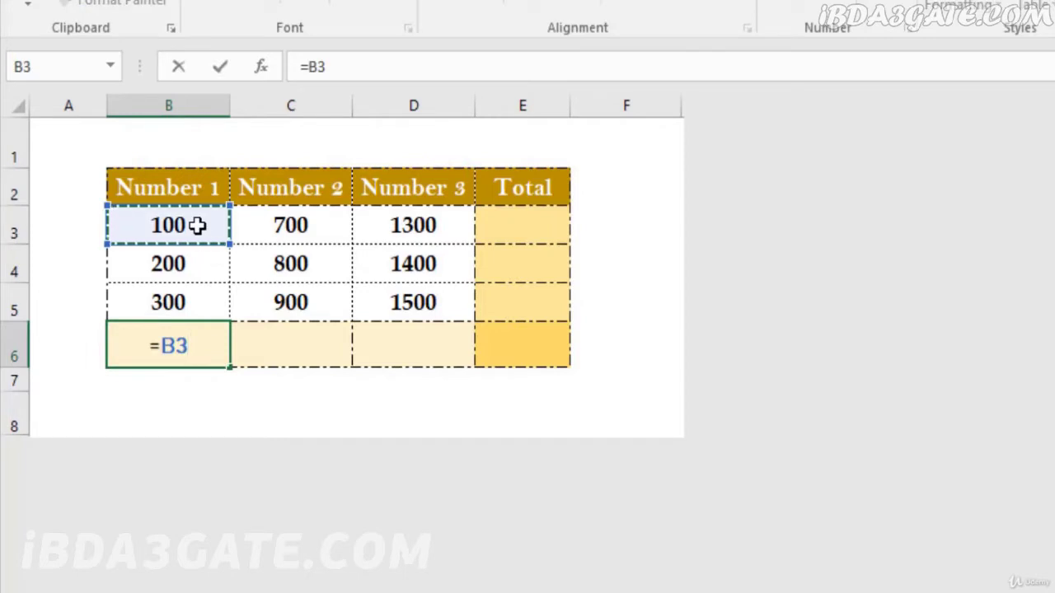
{"action": "type", "text": "+"}
{"action": "left_click", "coordinate": [191, 259]}
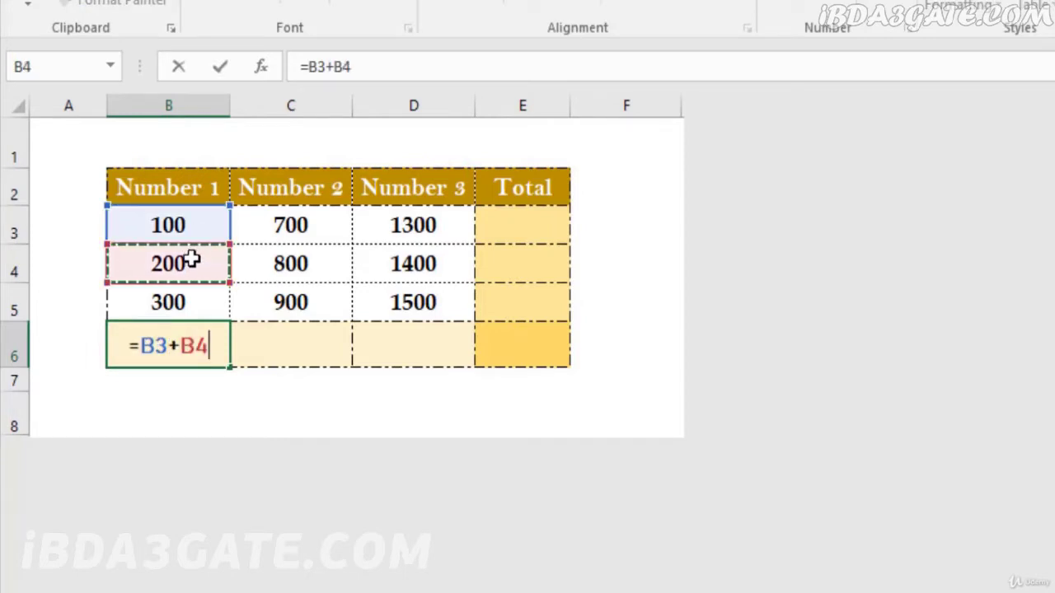
{"action": "type", "text": "+"}
{"action": "left_click", "coordinate": [187, 299]}
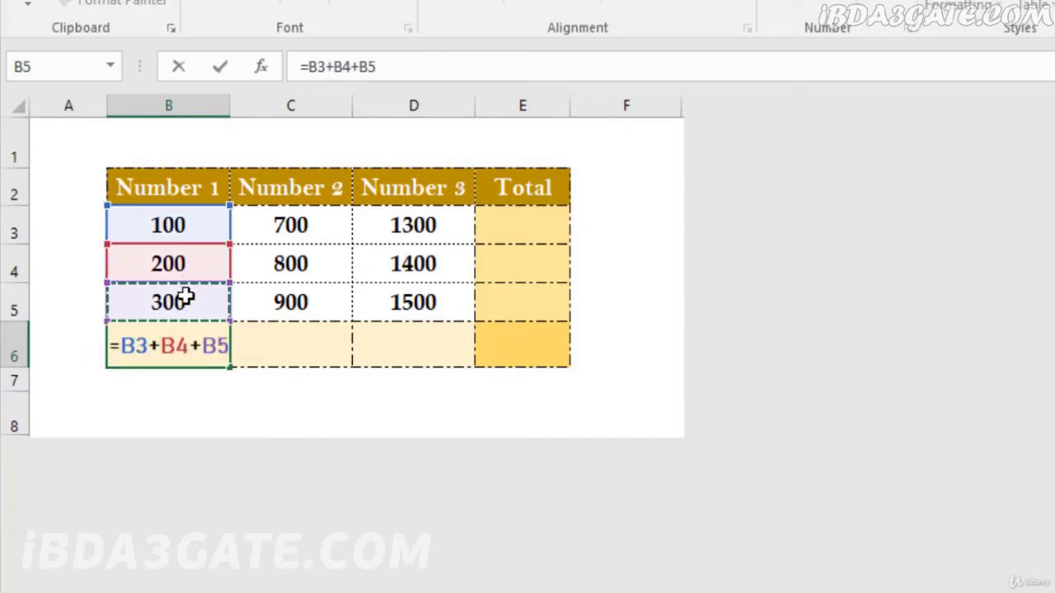
{"action": "key", "text": "Return"}
{"action": "key", "text": "Up"}
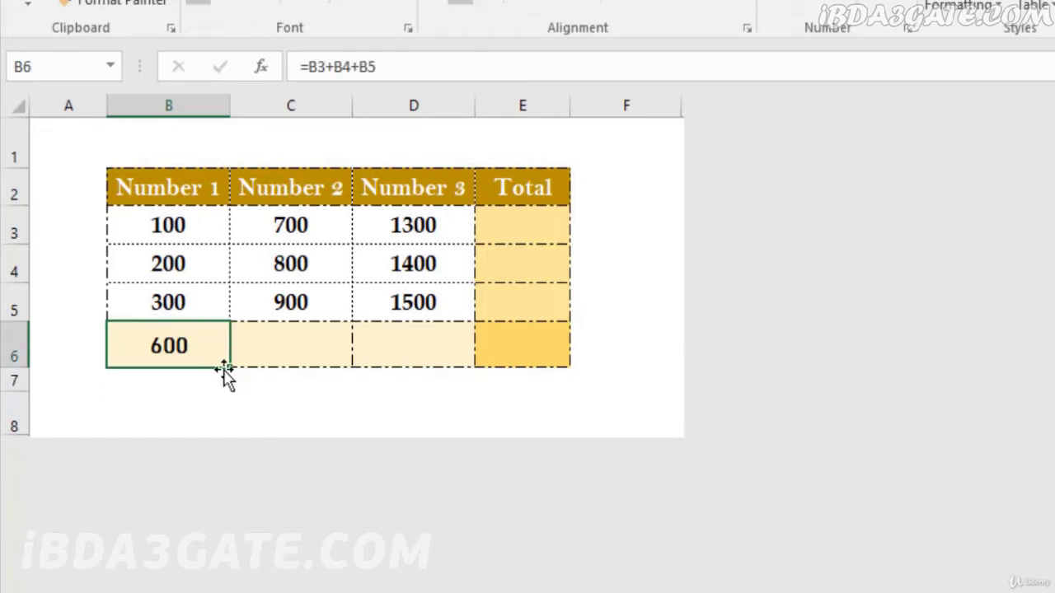
{"action": "left_click_drag", "start_coordinate": [230, 368], "coordinate": [451, 375]}
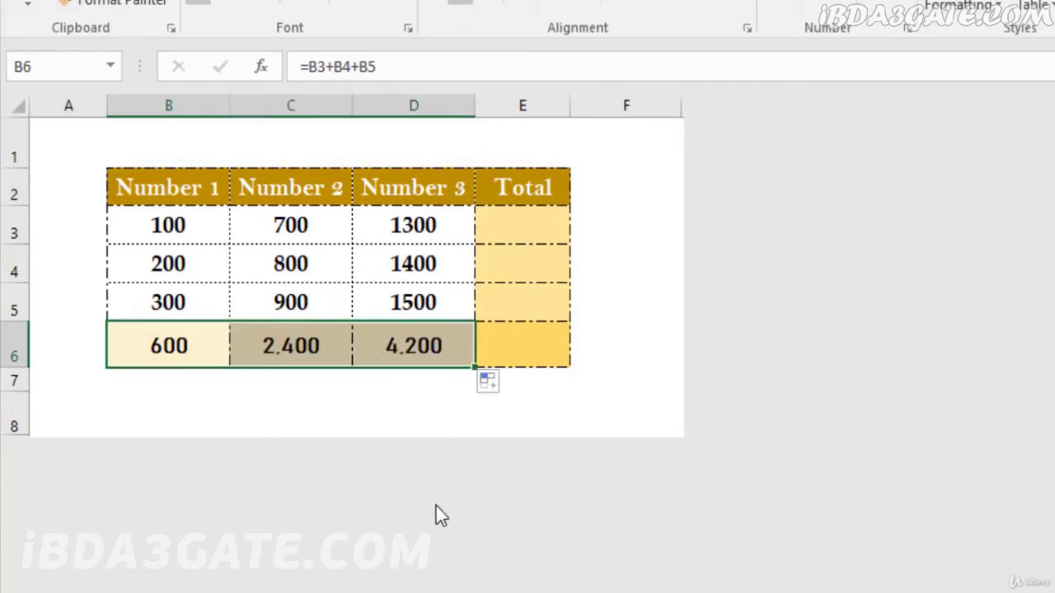
{"action": "left_click", "coordinate": [199, 351]}
{"action": "left_click", "coordinate": [302, 347]}
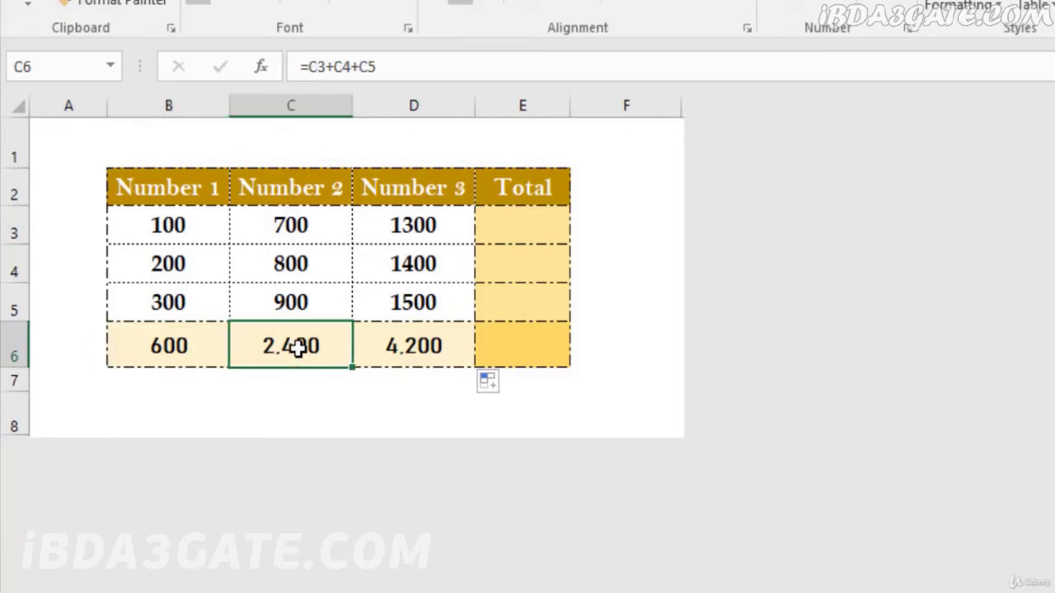
{"action": "left_click", "coordinate": [379, 346]}
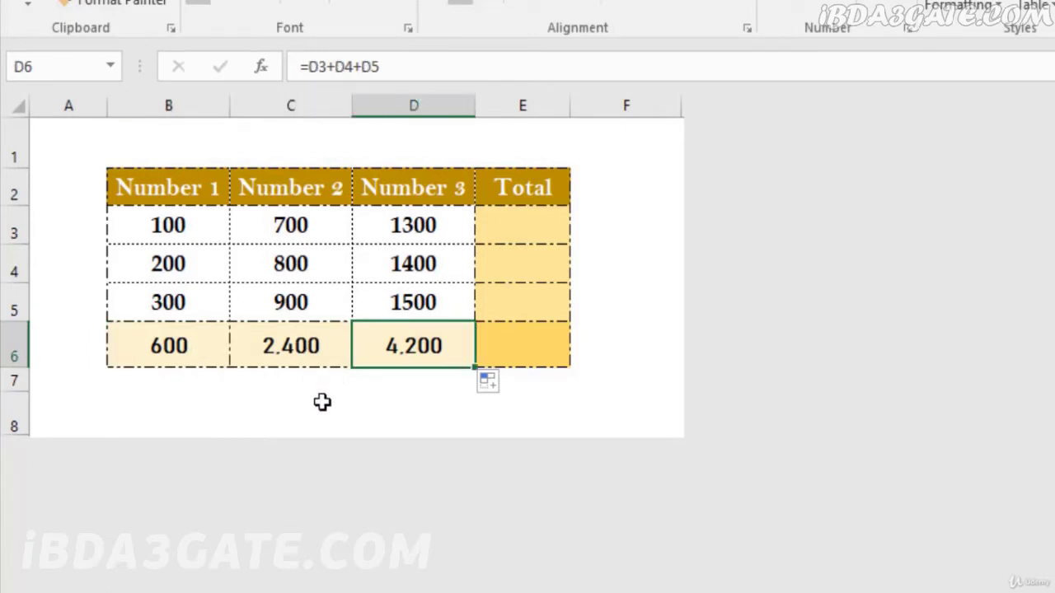
{"action": "double_click", "coordinate": [208, 351]}
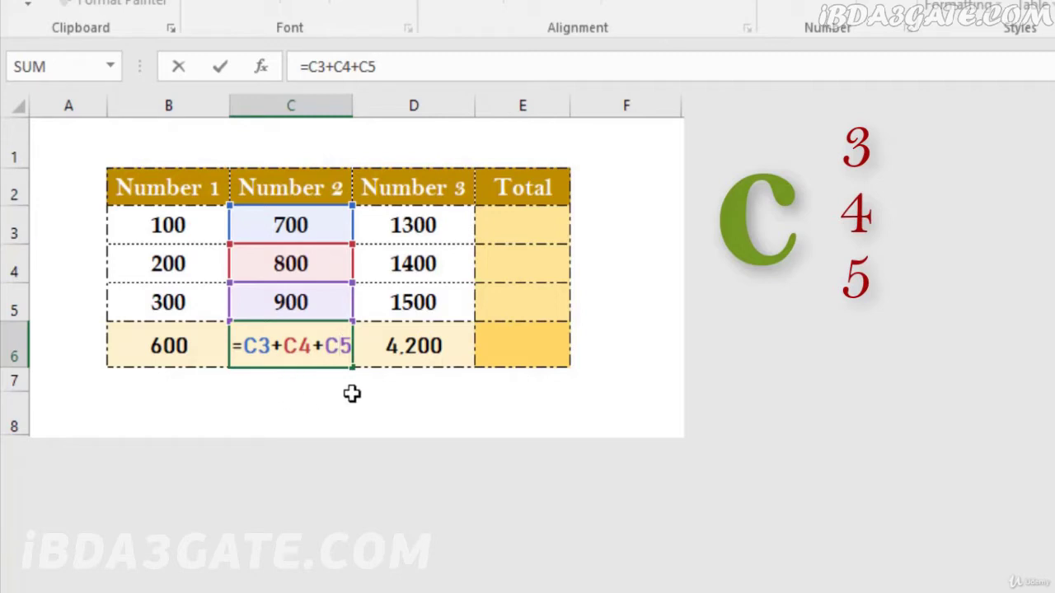
{"action": "key", "text": "Return"}
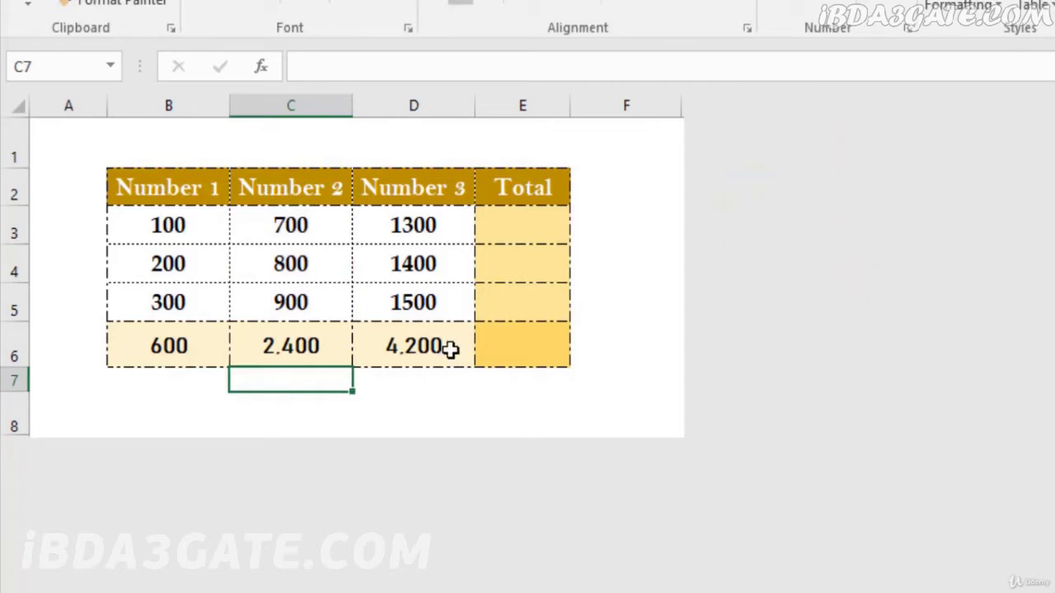
{"action": "left_click", "coordinate": [449, 349]}
{"action": "double_click", "coordinate": [449, 349]}
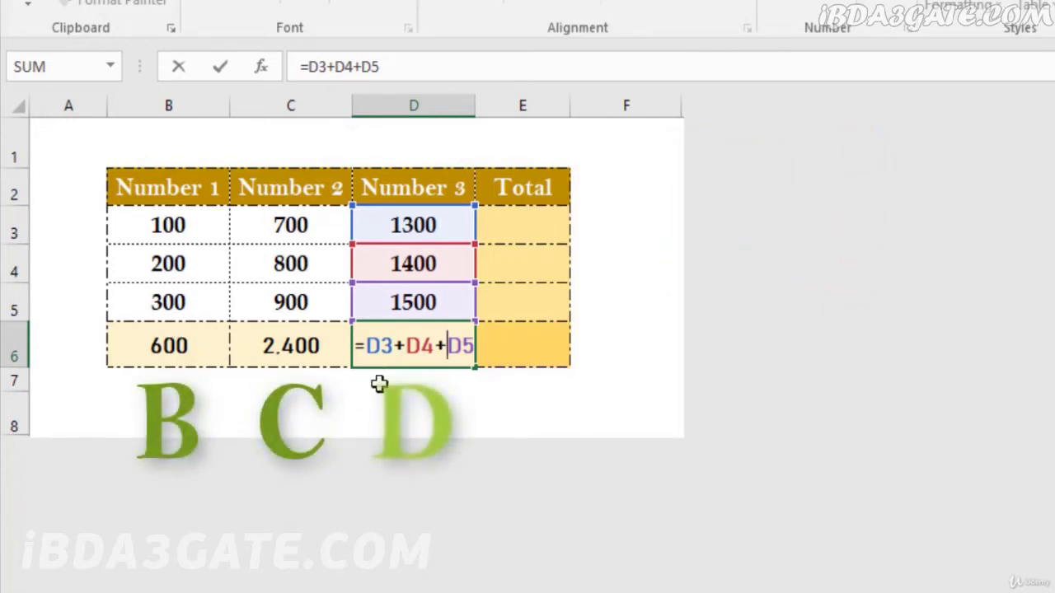
{"action": "key", "text": "Return"}
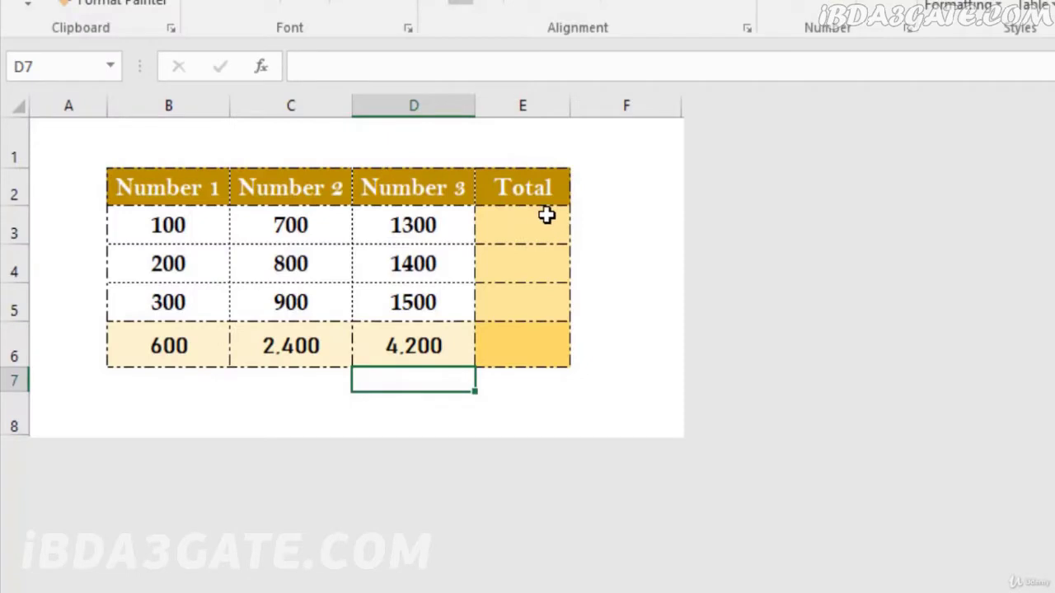
Enter =B3+C3+D3 in E3 and fill it down to E5 for totals 2.100, 2.400 and 2.700
{"action": "left_click", "coordinate": [547, 215]}
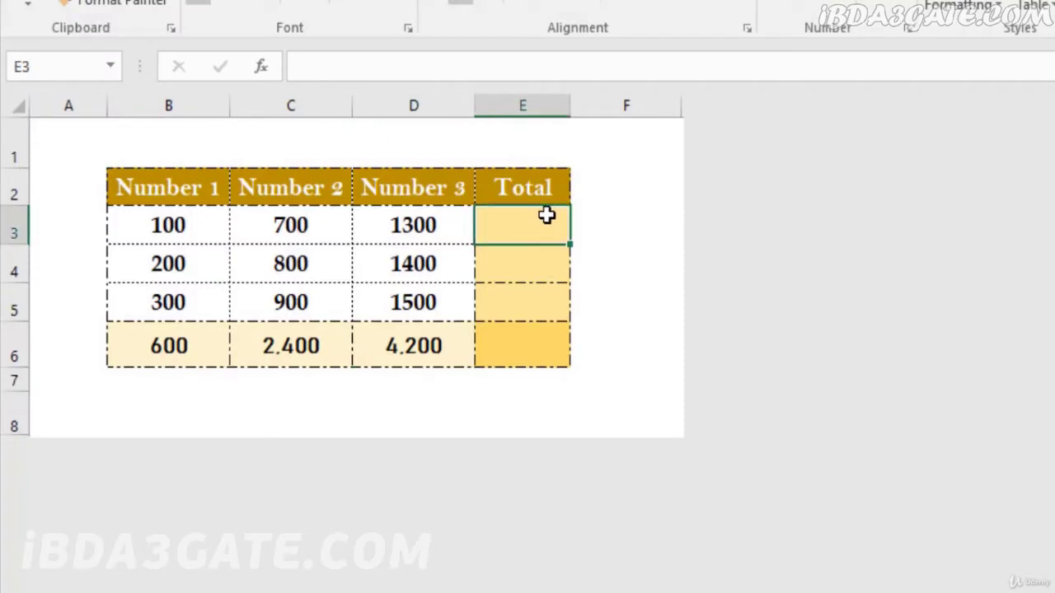
{"action": "type", "text": "="}
{"action": "left_click", "coordinate": [171, 225]}
{"action": "type", "text": "+"}
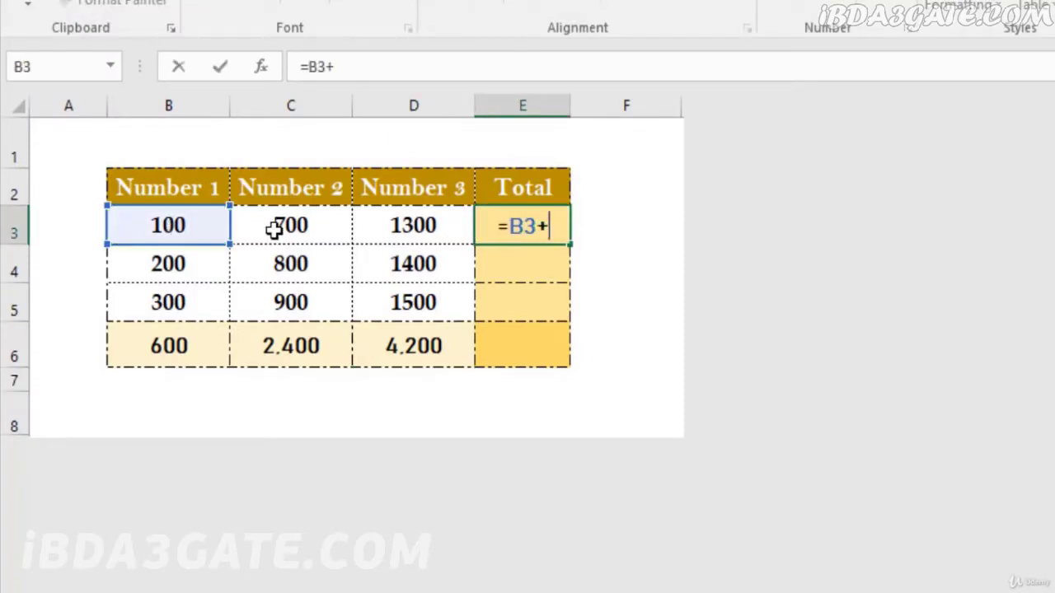
{"action": "left_click", "coordinate": [278, 227]}
{"action": "type", "text": "+"}
{"action": "left_click", "coordinate": [421, 226]}
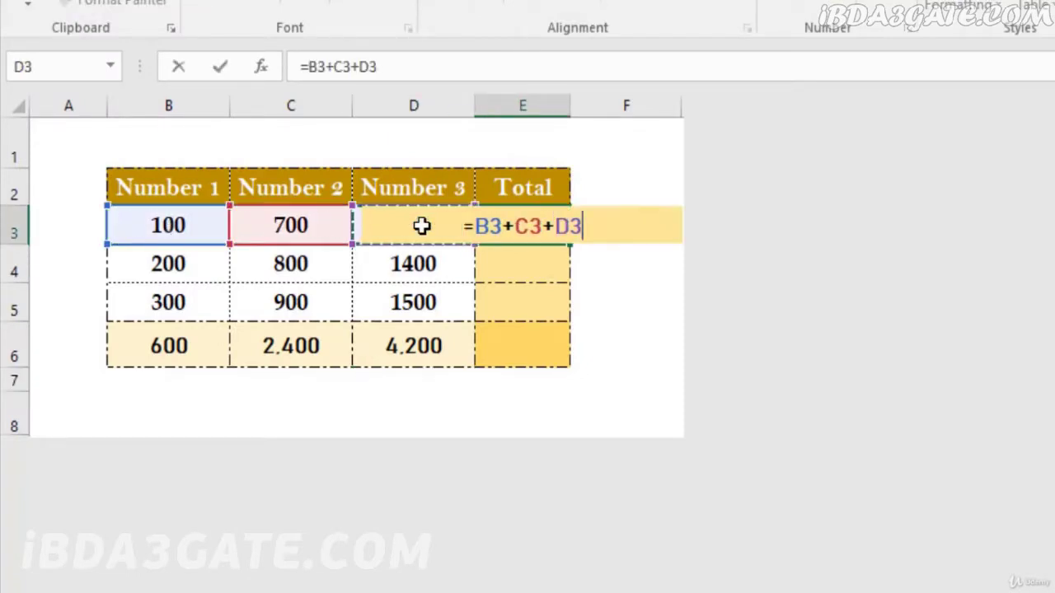
{"action": "key", "text": "Return"}
{"action": "left_click", "coordinate": [557, 228]}
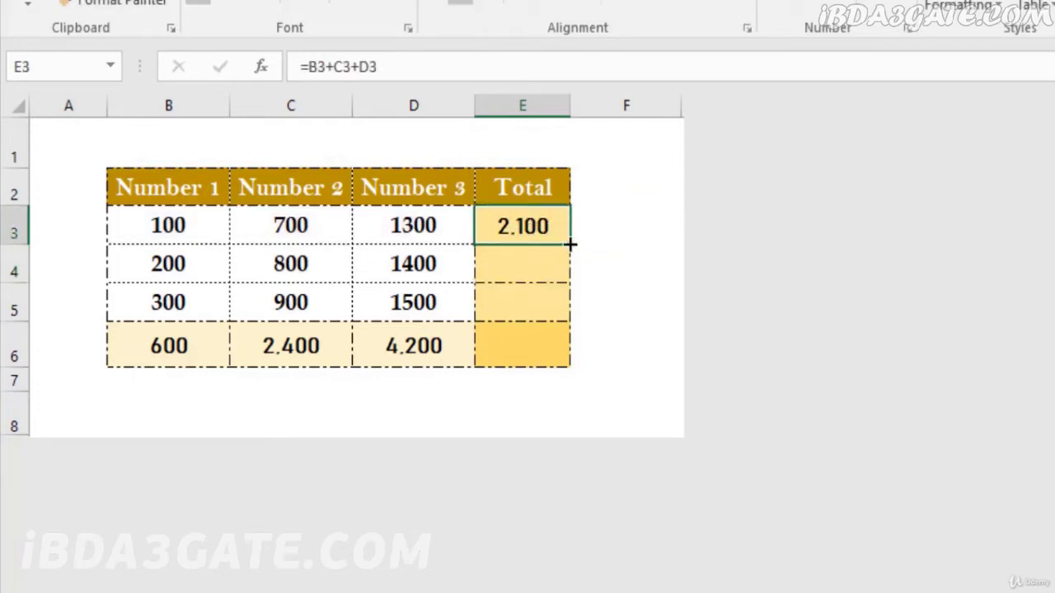
{"action": "left_click_drag", "start_coordinate": [569, 244], "coordinate": [568, 320]}
{"action": "double_click", "coordinate": [553, 231]}
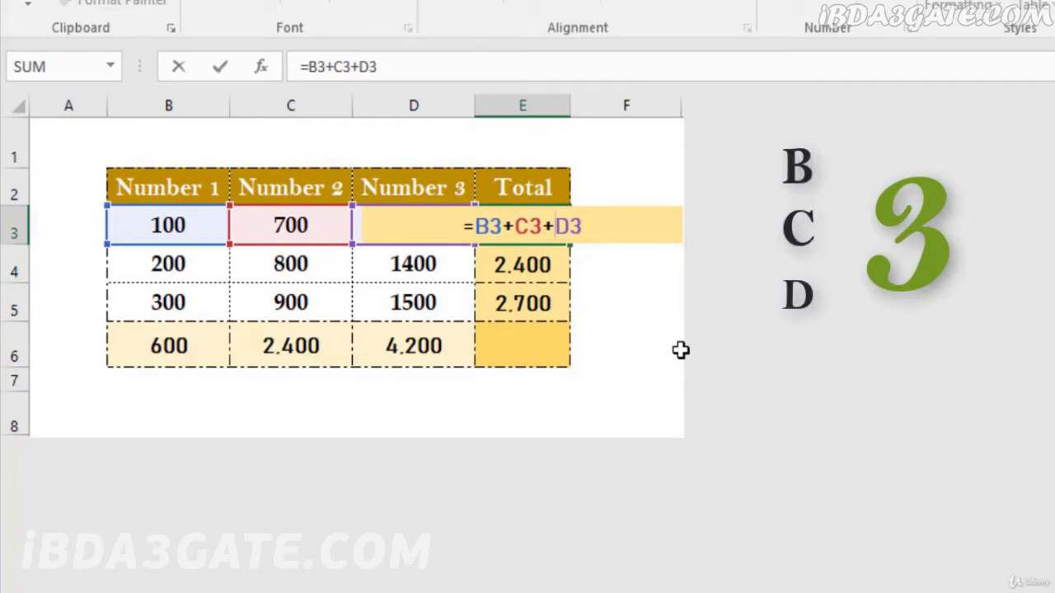
Check the E3 and E4 total formulas, leaving both unchanged
{"action": "key", "text": "Return"}
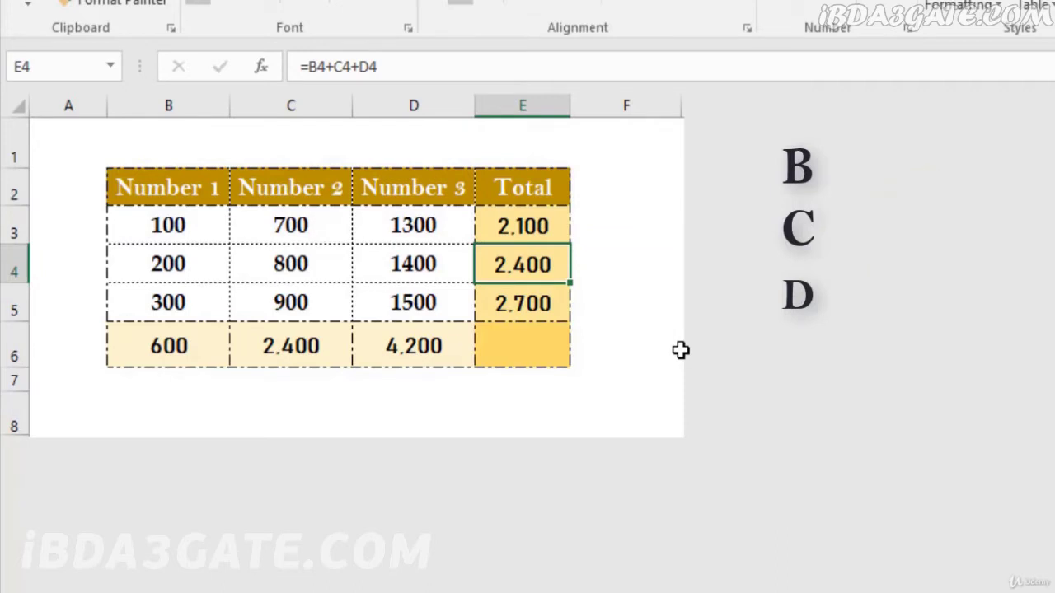
{"action": "double_click", "coordinate": [529, 268]}
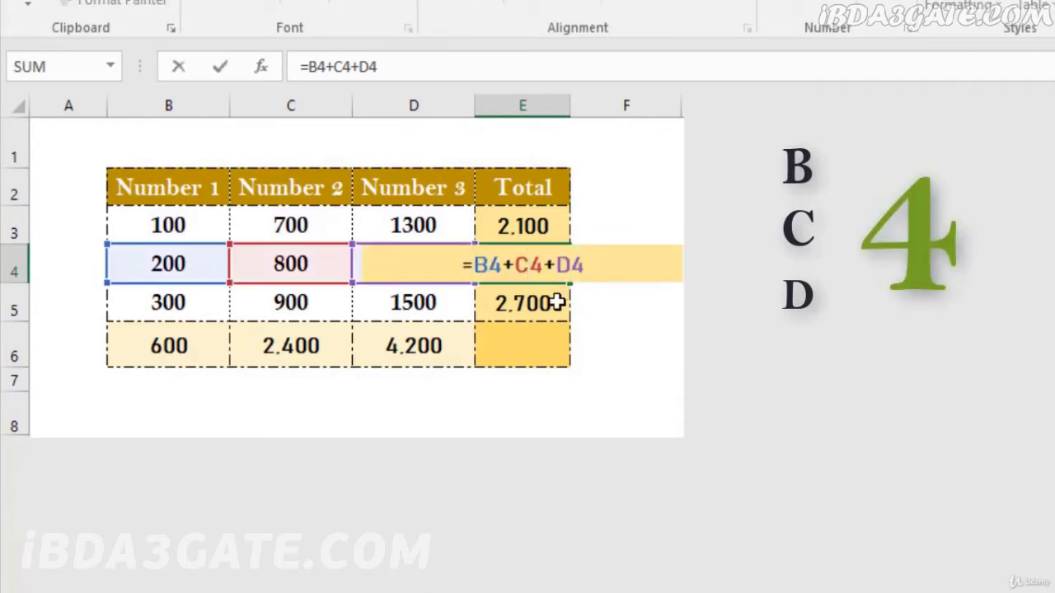
{"action": "key", "text": "Return"}
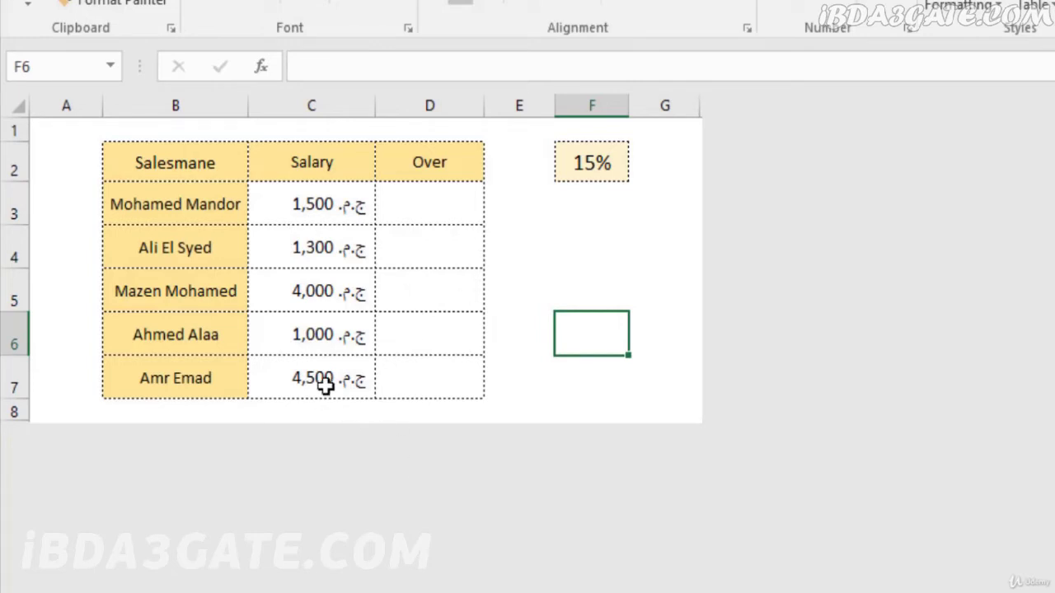
Enter the bonus formula =C3*F2 in D3, giving 225 for the first salesman
{"action": "left_click", "coordinate": [587, 164]}
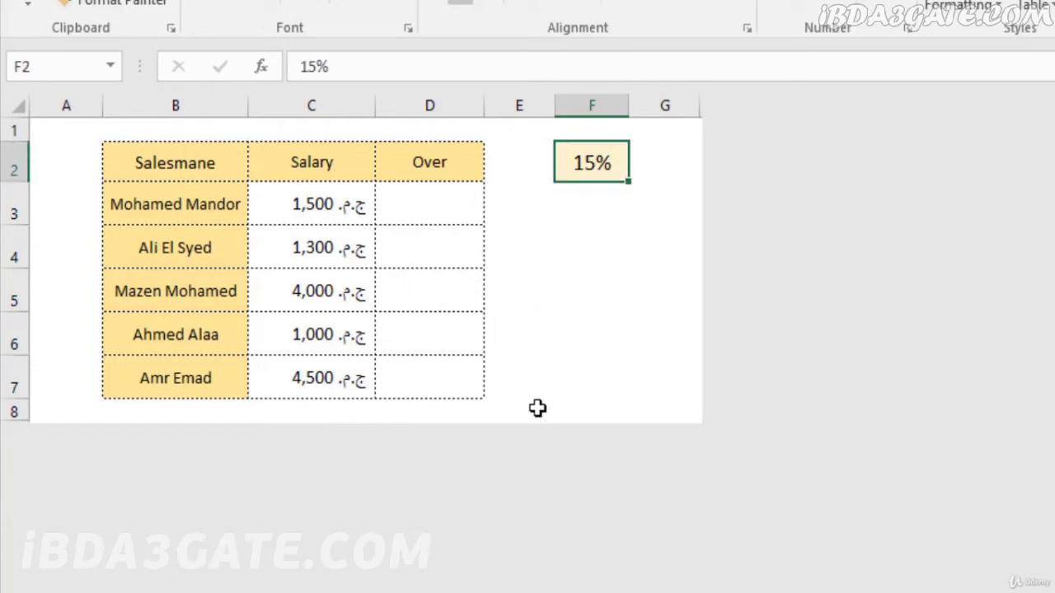
{"action": "key", "text": "ctrl+c"}
{"action": "left_click", "coordinate": [440, 218]}
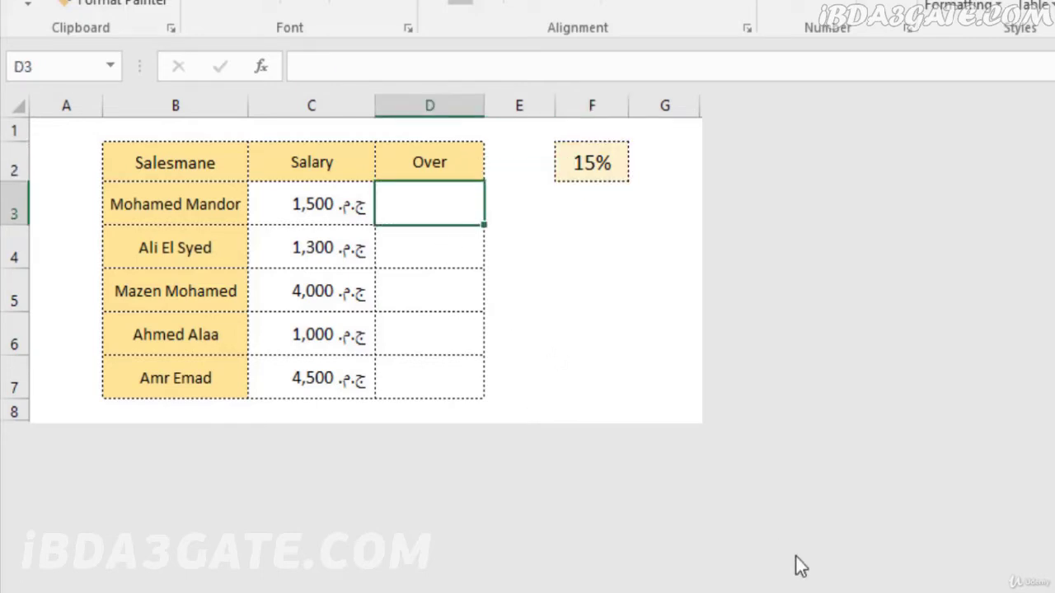
{"action": "type", "text": "="}
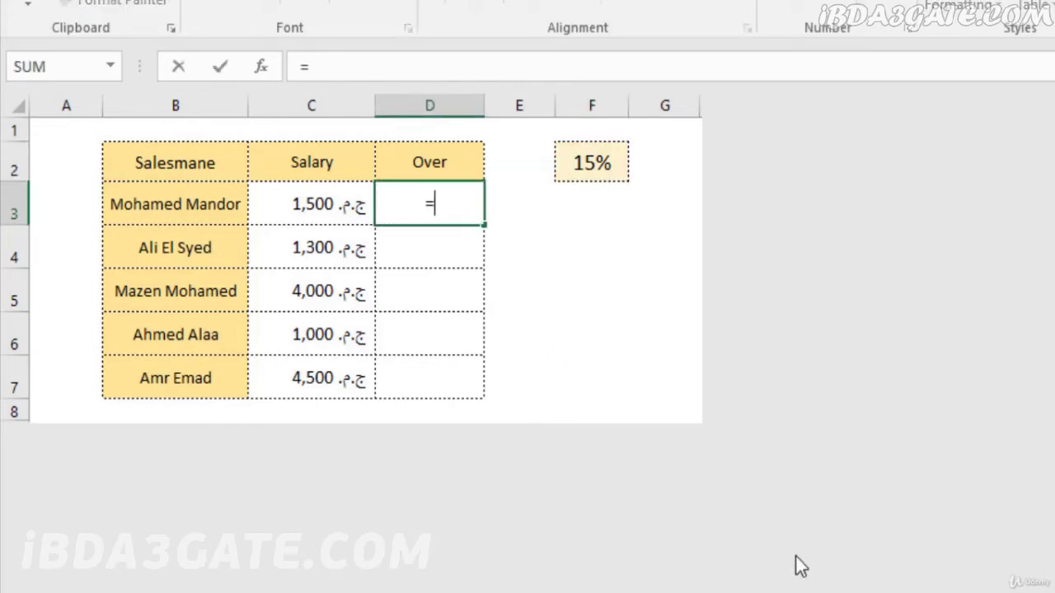
{"action": "left_click", "coordinate": [356, 205]}
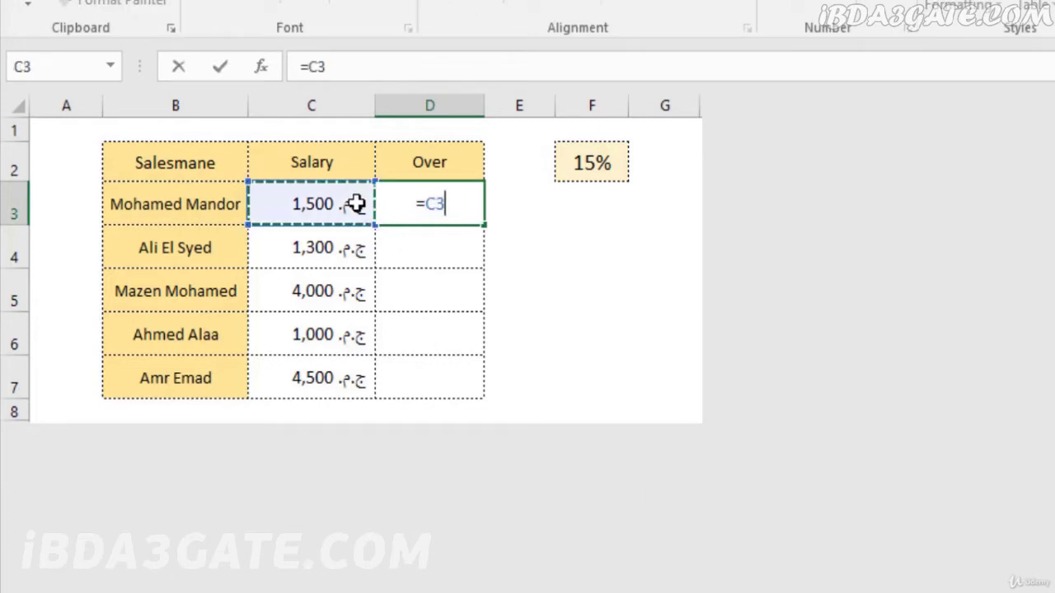
{"action": "type", "text": "*"}
{"action": "left_click", "coordinate": [592, 162]}
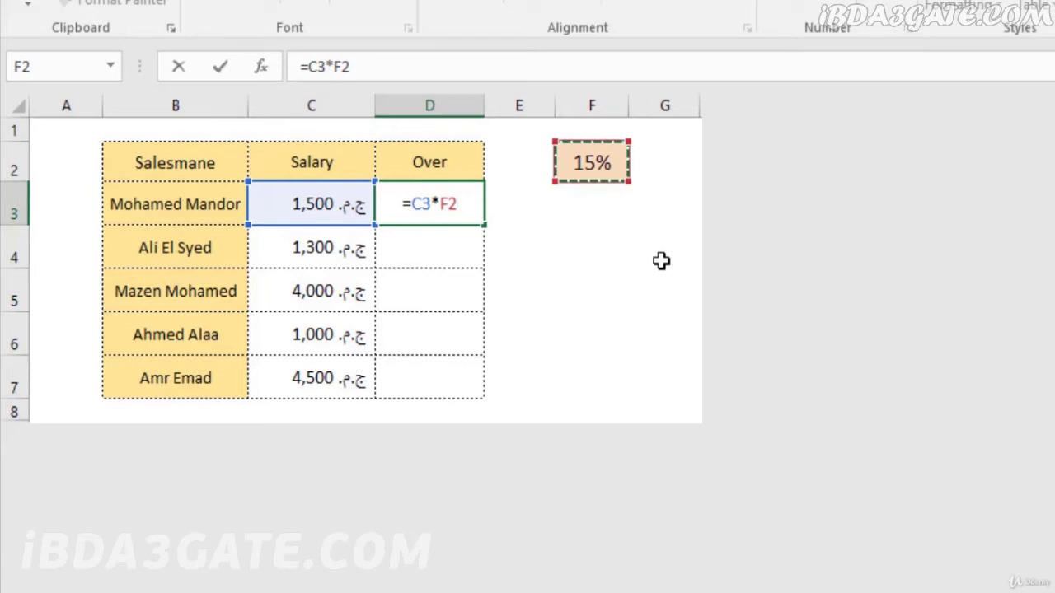
{"action": "key", "text": "Return"}
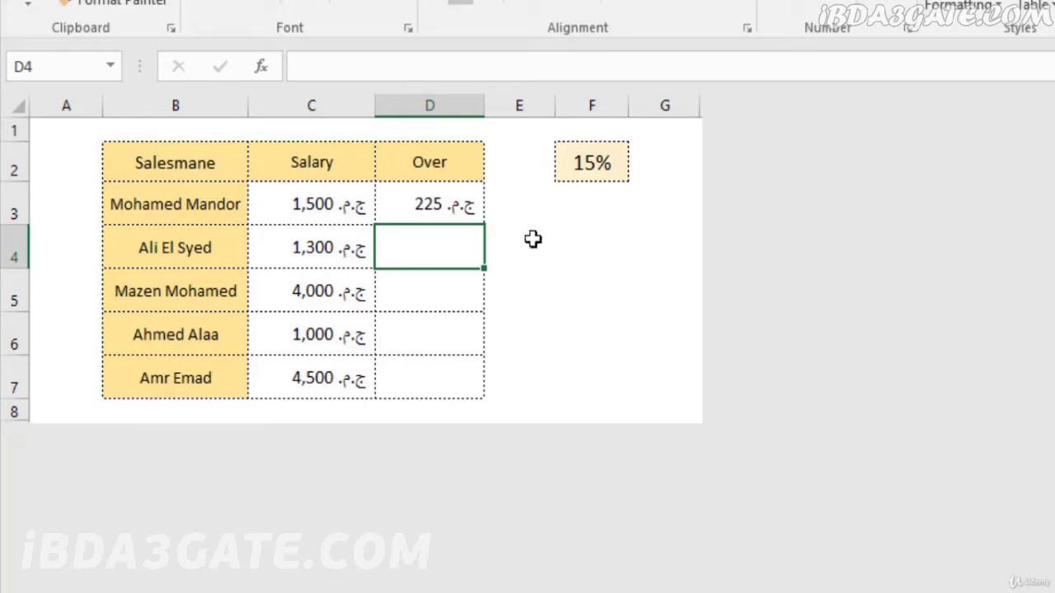
Fill D3's formula down to D7, where rows 4–7 show only zero dashes
{"action": "left_click", "coordinate": [466, 201]}
{"action": "left_click_drag", "start_coordinate": [484, 225], "coordinate": [462, 406]}
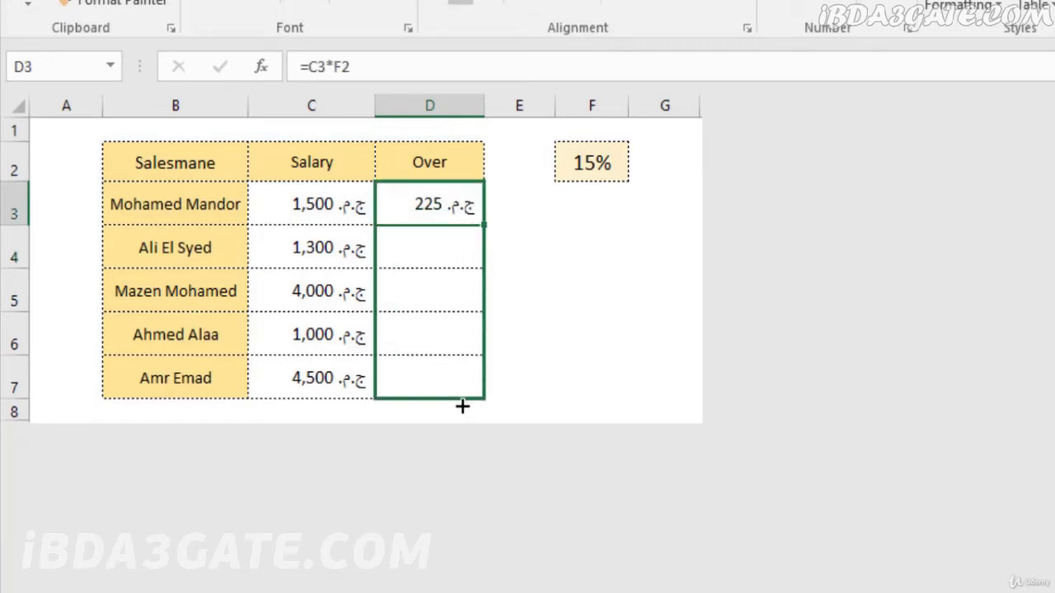
{"action": "left_click", "coordinate": [625, 366]}
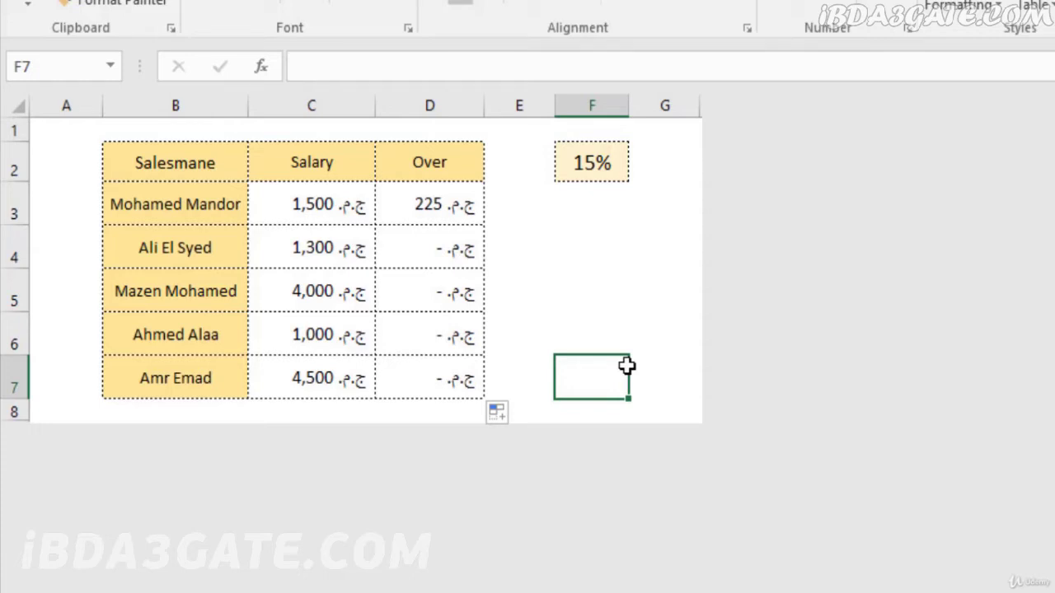
{"action": "double_click", "coordinate": [426, 200]}
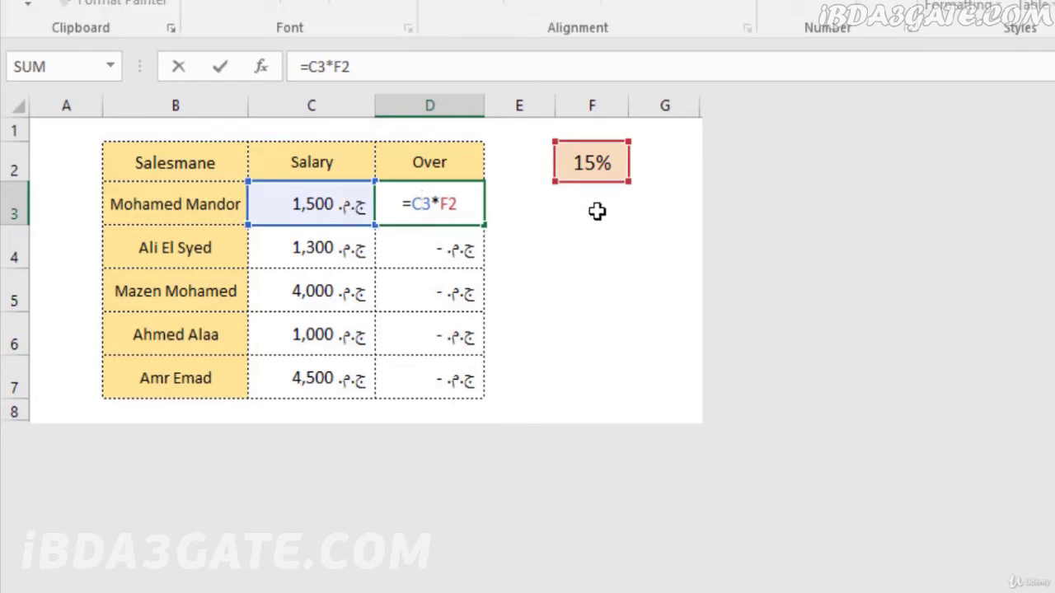
{"action": "key", "text": "Return"}
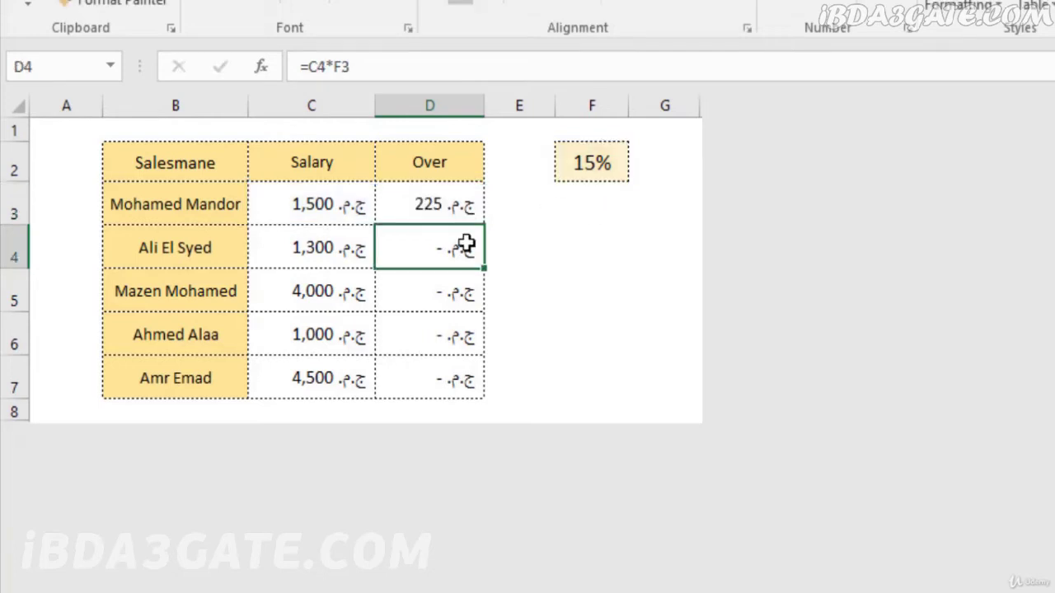
{"action": "double_click", "coordinate": [471, 242]}
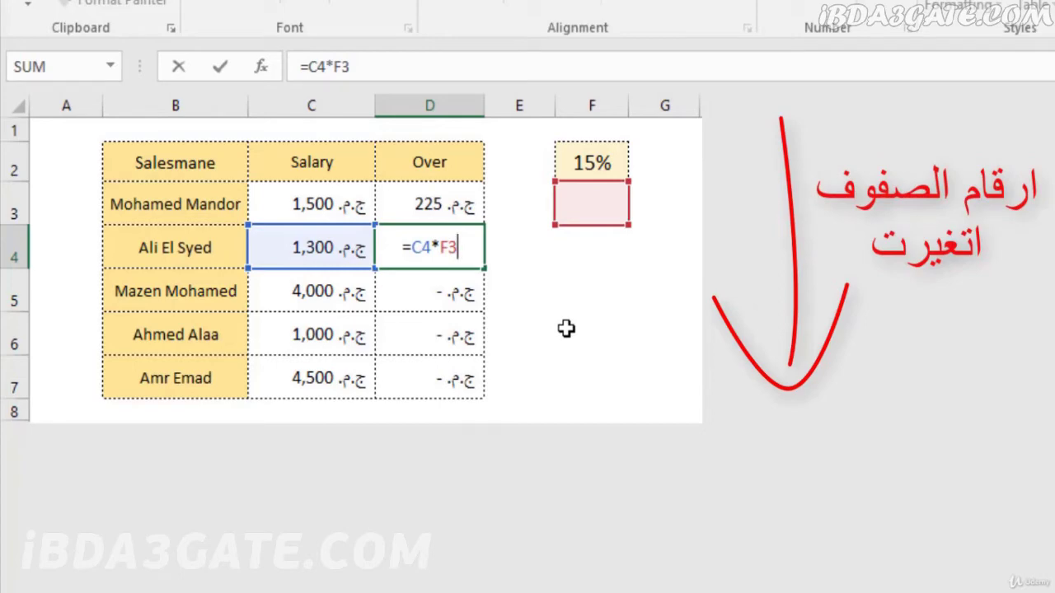
{"action": "key", "text": "Escape"}
{"action": "key", "text": "Down"}
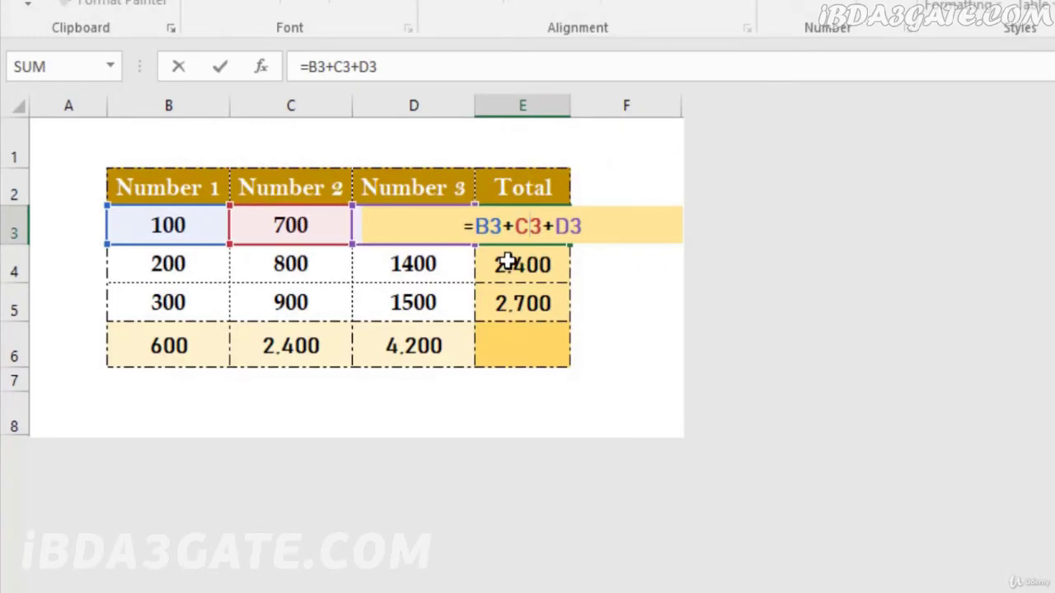
{"action": "key", "text": "Return"}
{"action": "double_click", "coordinate": [506, 262]}
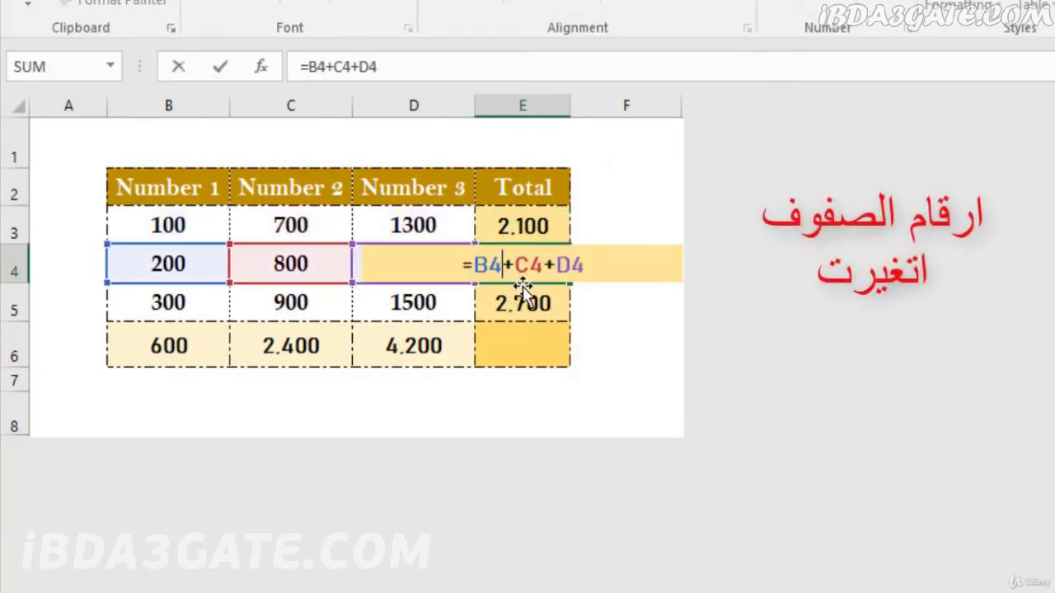
{"action": "key", "text": "Return"}
{"action": "double_click", "coordinate": [537, 303]}
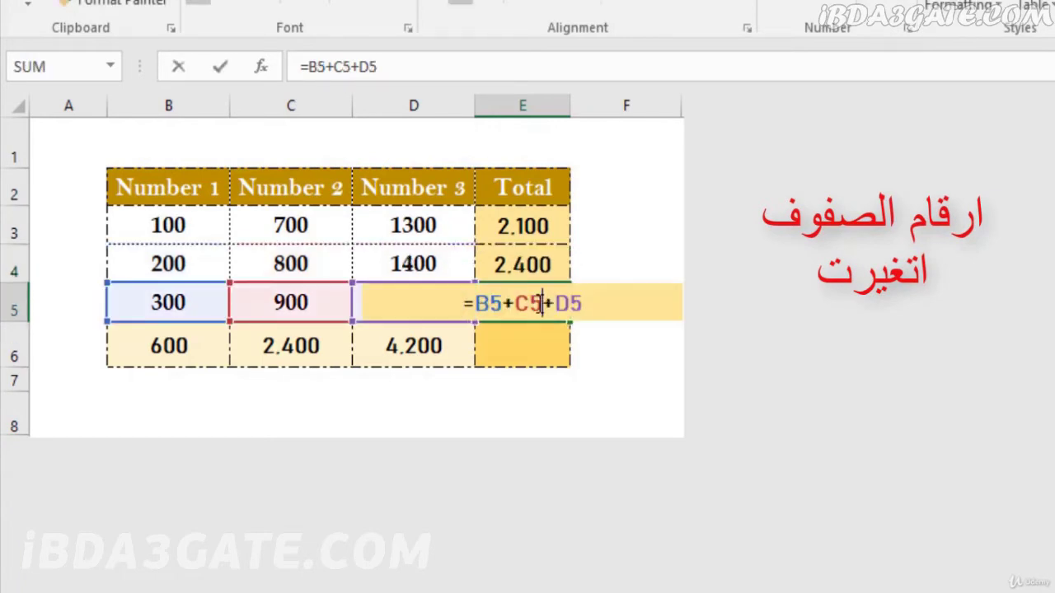
{"action": "key", "text": "Return"}
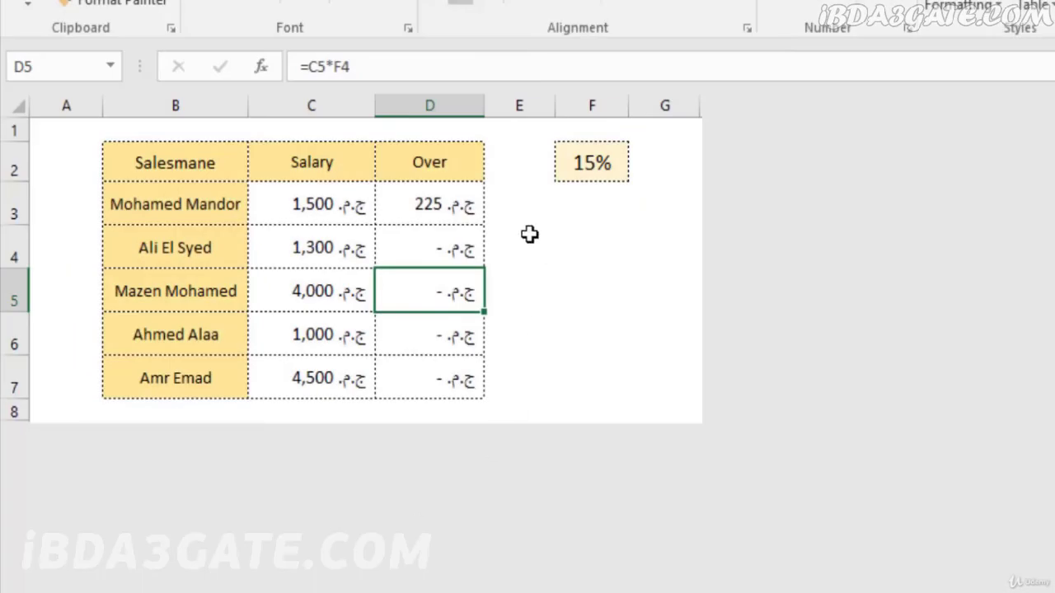
{"action": "double_click", "coordinate": [459, 212]}
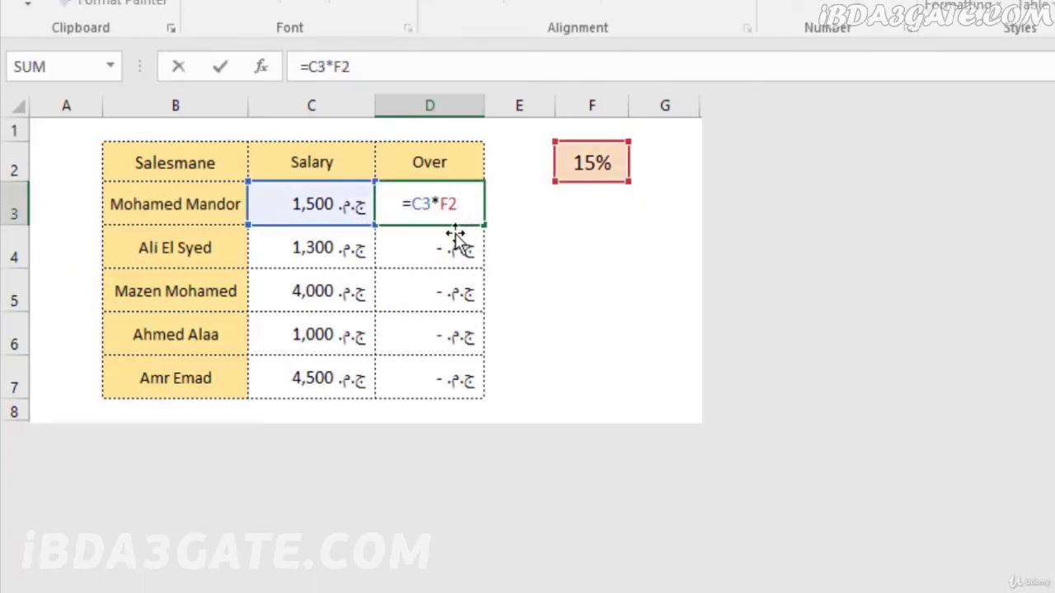
{"action": "key", "text": "Return"}
{"action": "double_click", "coordinate": [449, 246]}
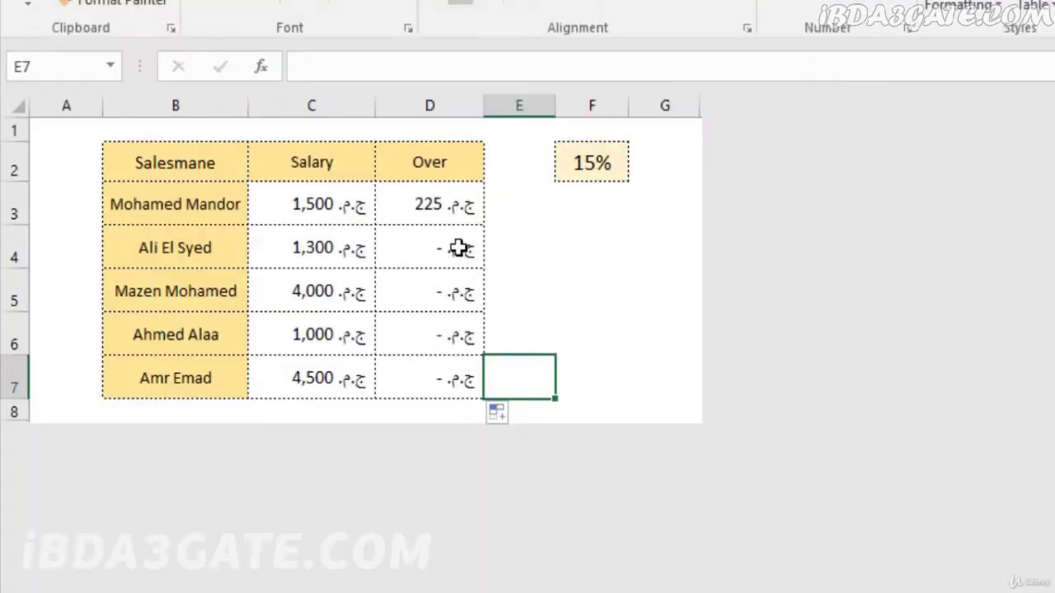
Select D4:D7 and delete their copied bonus formulas
{"action": "left_click_drag", "start_coordinate": [458, 247], "coordinate": [448, 371]}
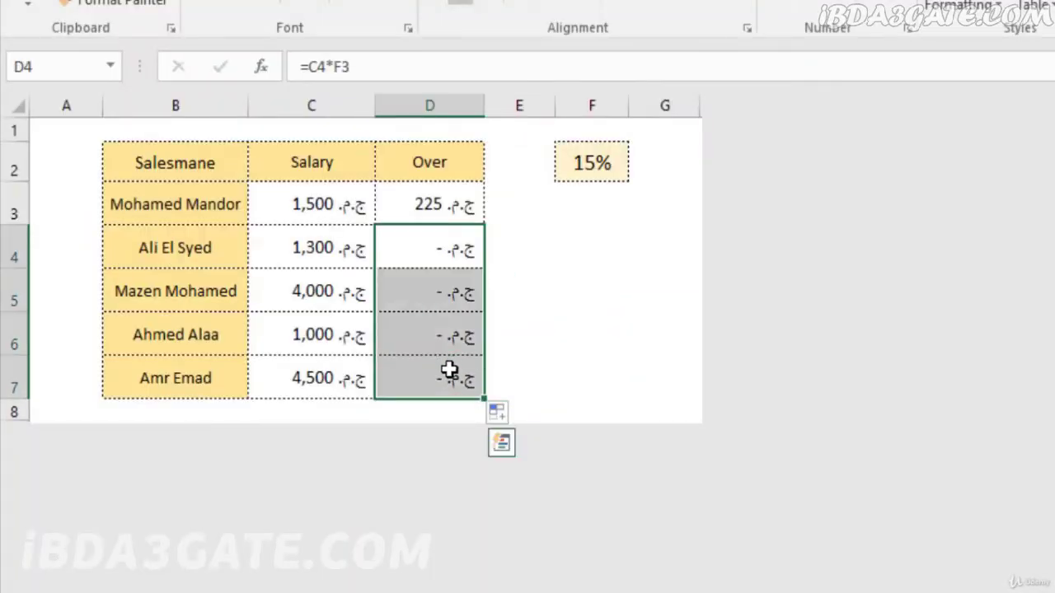
{"action": "key", "text": "Delete"}
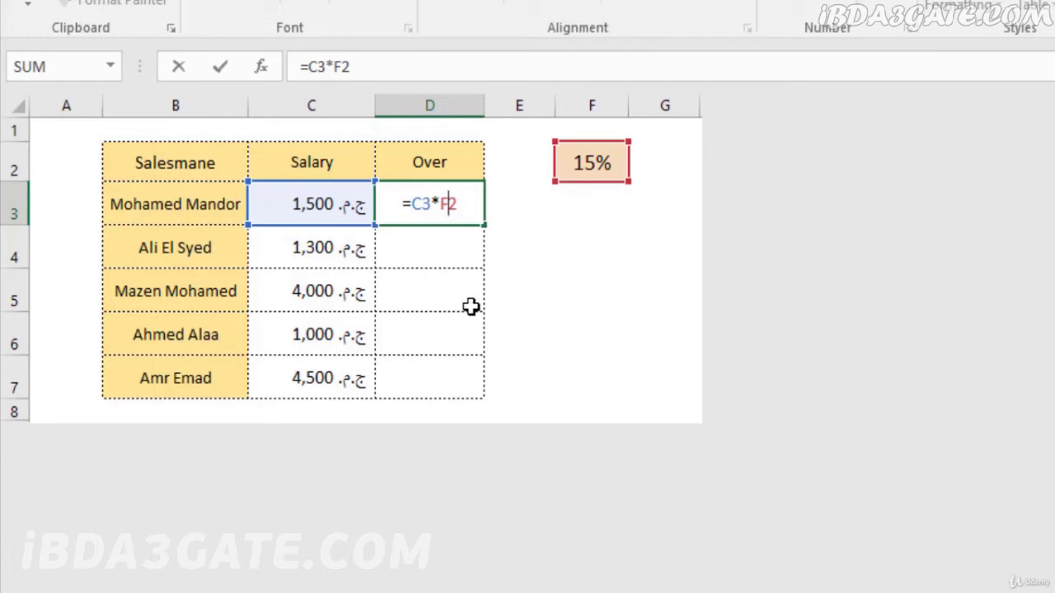
Turn the F2 reference in D3's formula into $F$2 with F4
{"action": "key", "text": "F4"}
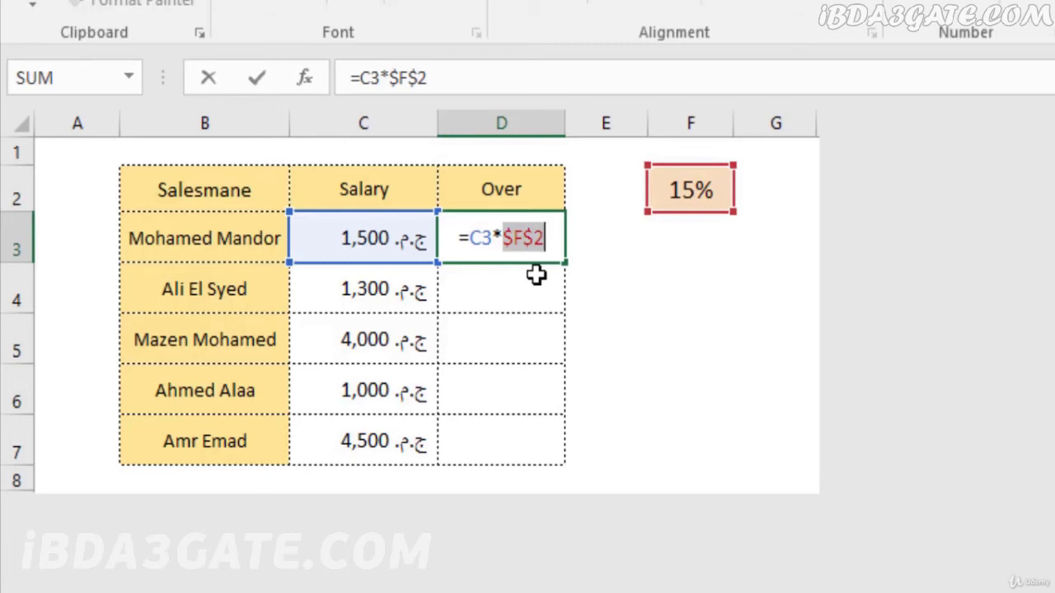
Cycle D3's rate reference through F$2, $F2 and $F$2, ending on F$2
{"action": "key", "text": "F4"}
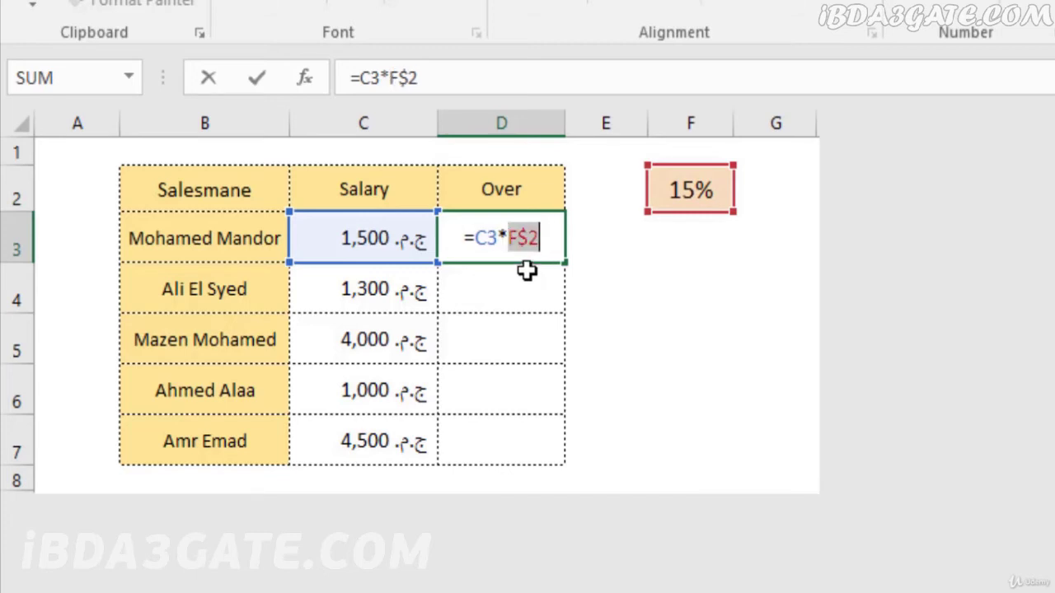
{"action": "key", "text": "F4"}
{"action": "key", "text": "F4"}
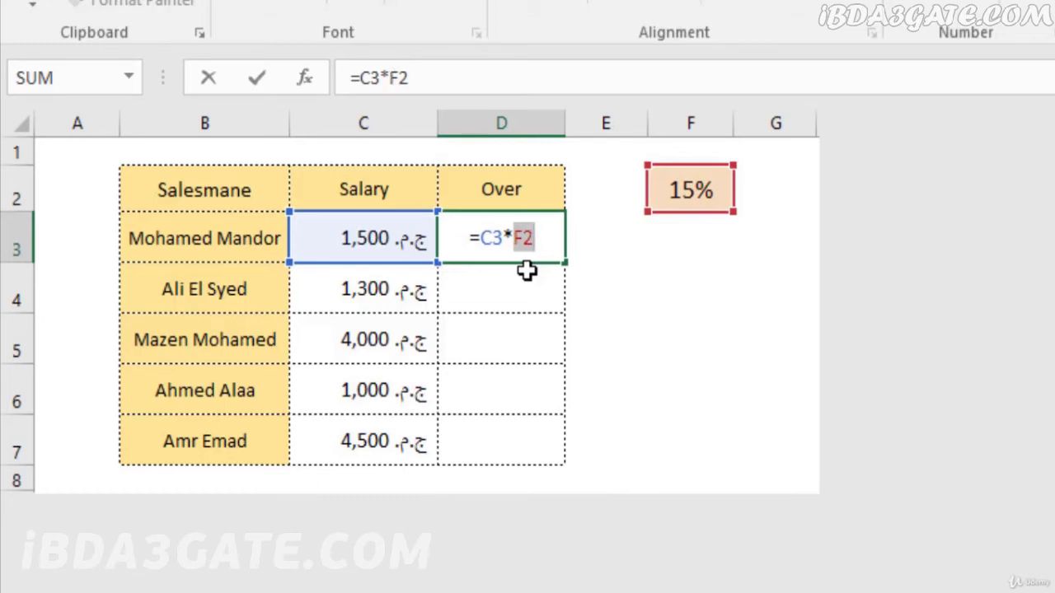
{"action": "key", "text": "F4"}
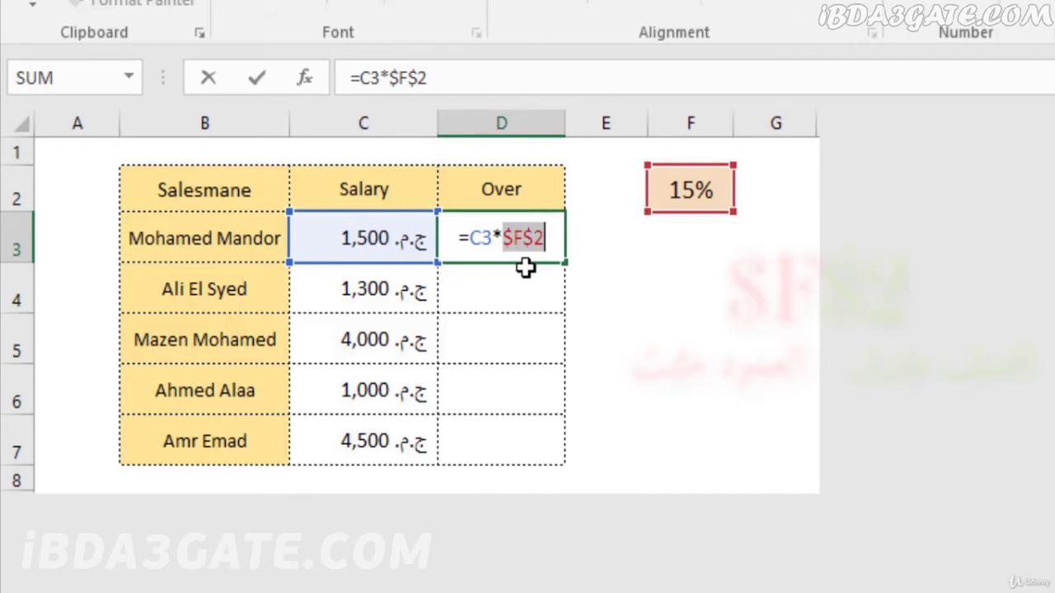
{"action": "key", "text": "F4"}
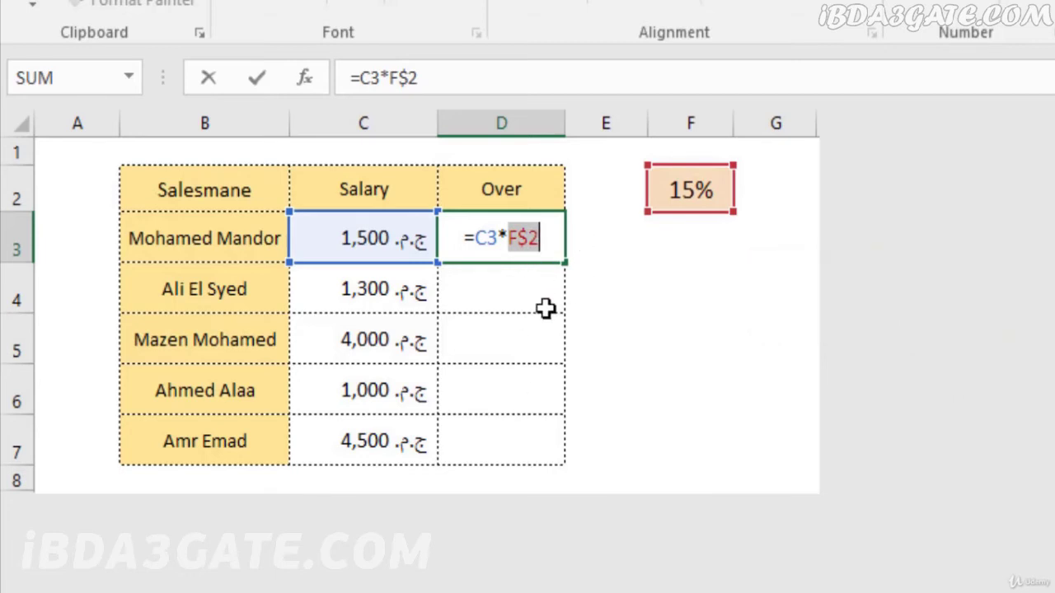
Cycle the rate reference back to F$2 and confirm =C3*F$2 in D3, showing 225
{"action": "key", "text": "F4"}
{"action": "key", "text": "F4"}
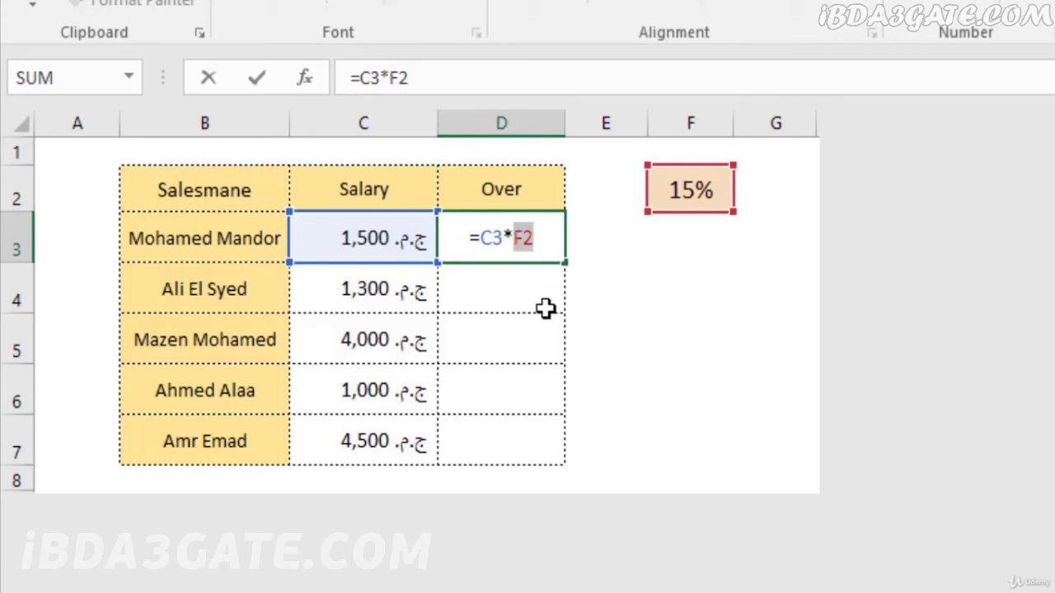
{"action": "key", "text": "F4"}
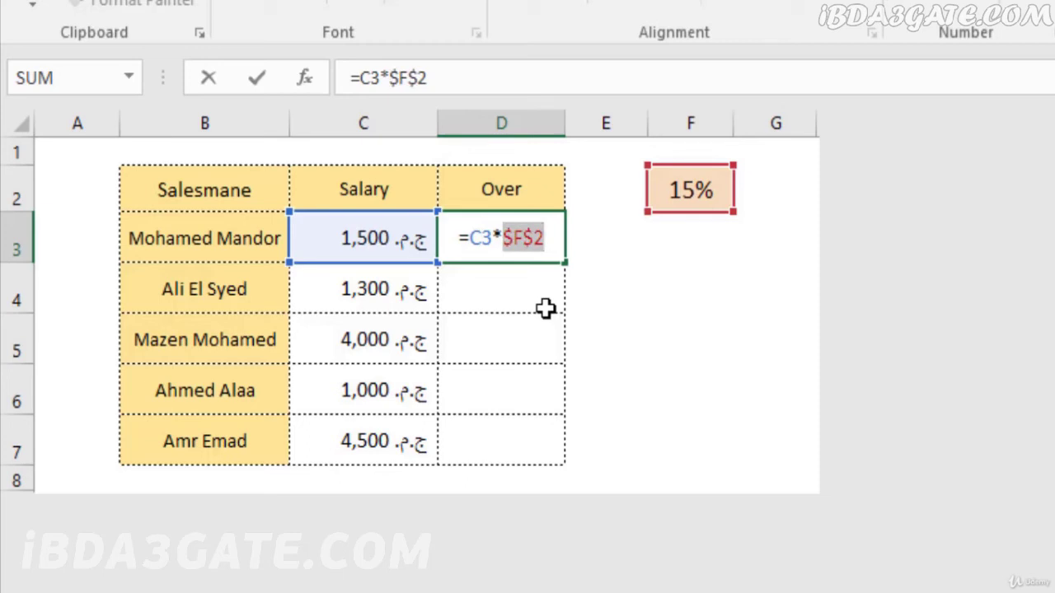
{"action": "key", "text": "F4"}
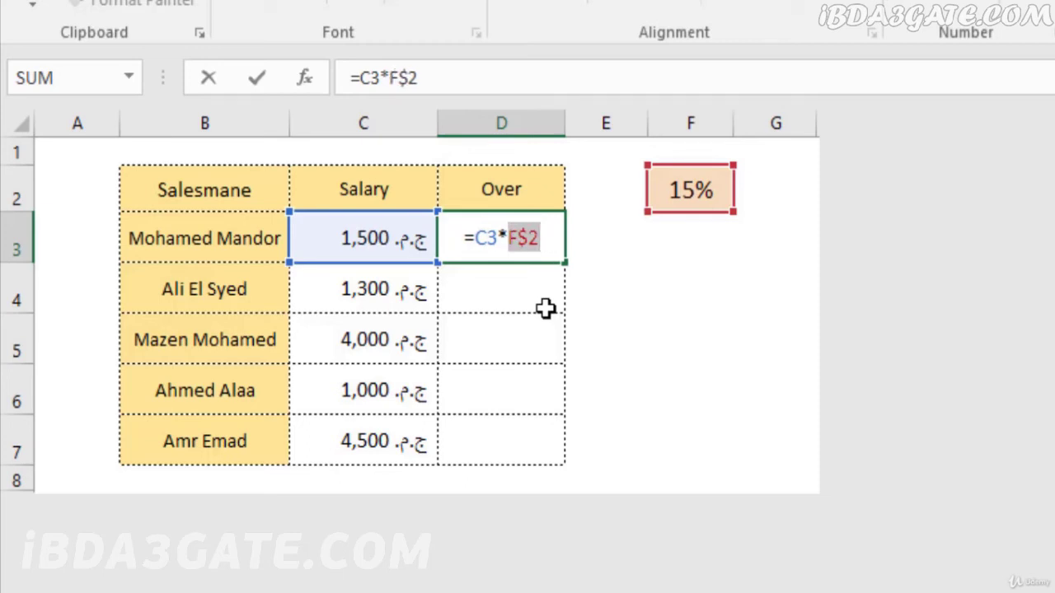
{"action": "key", "text": "Return"}
Fill D3's =C3*F$2 down to D7 and check the D4 and D5 bonus formulas
{"action": "left_click", "coordinate": [554, 231]}
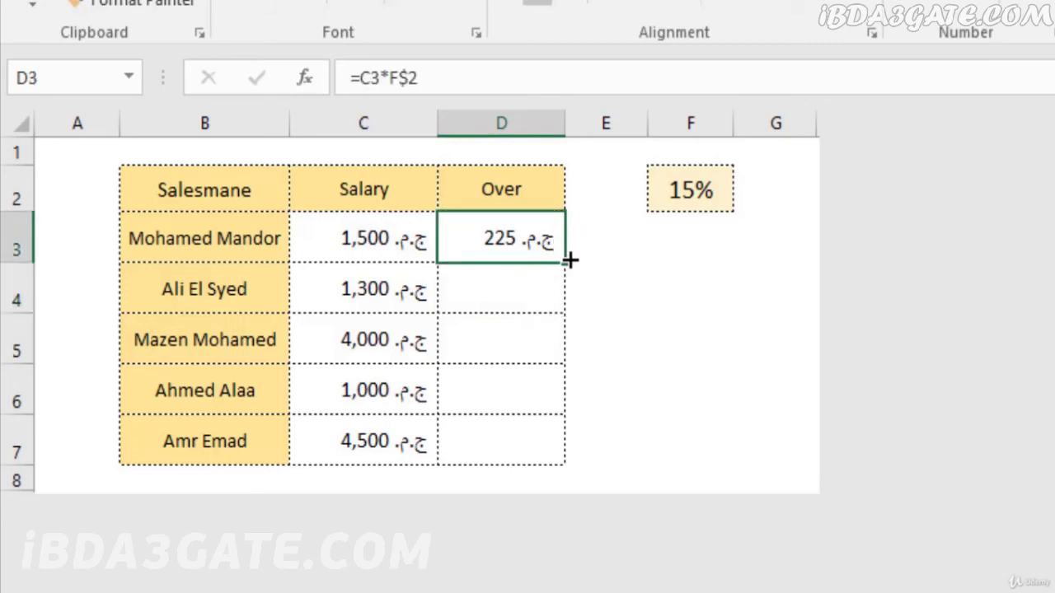
{"action": "left_click_drag", "start_coordinate": [567, 260], "coordinate": [561, 467]}
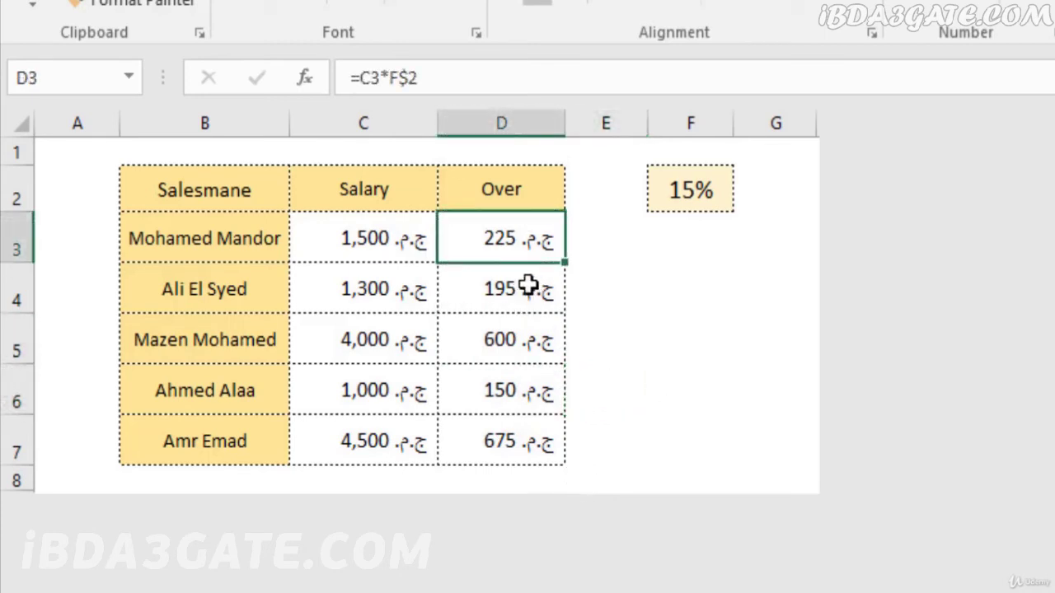
{"action": "double_click", "coordinate": [527, 287]}
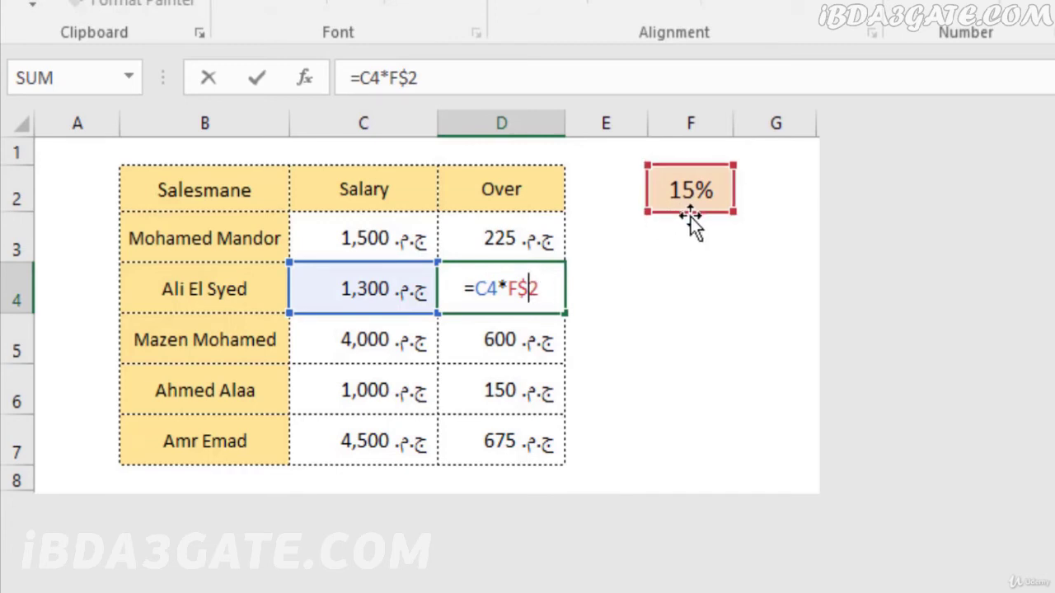
{"action": "key", "text": "Return"}
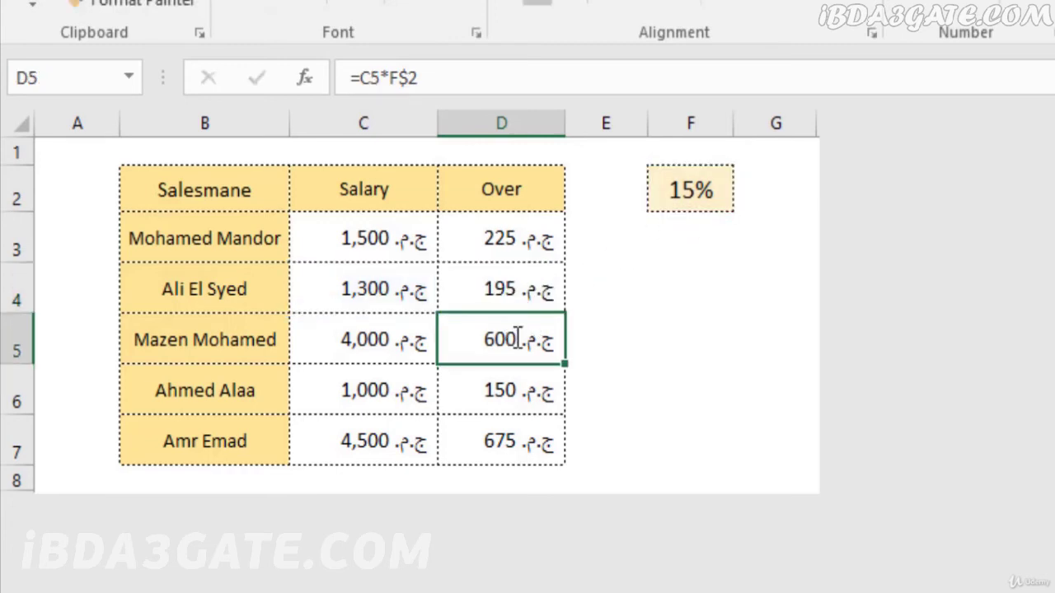
{"action": "double_click", "coordinate": [518, 340]}
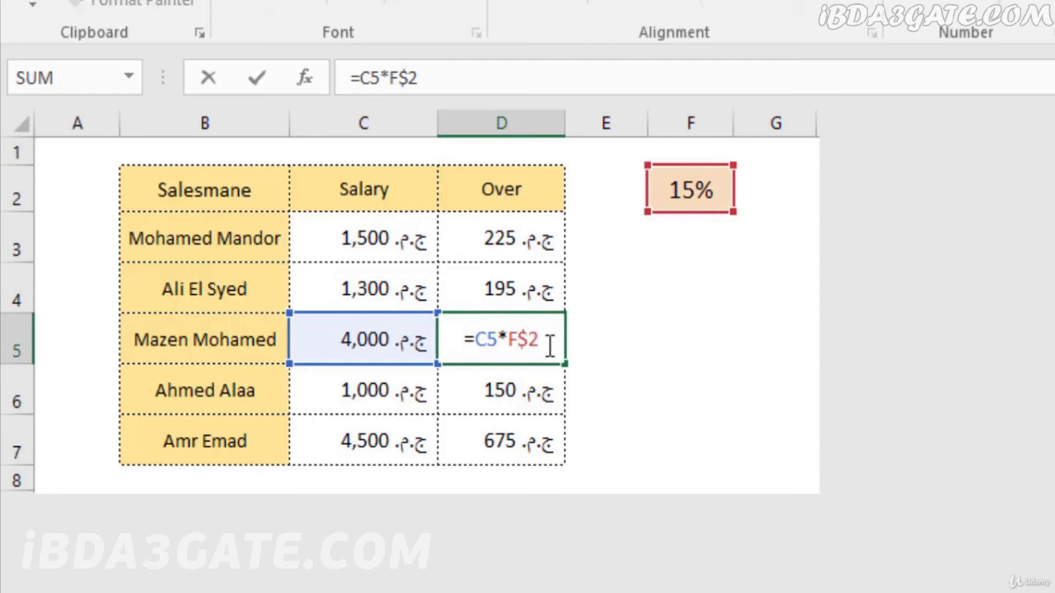
{"action": "key", "text": "Return"}
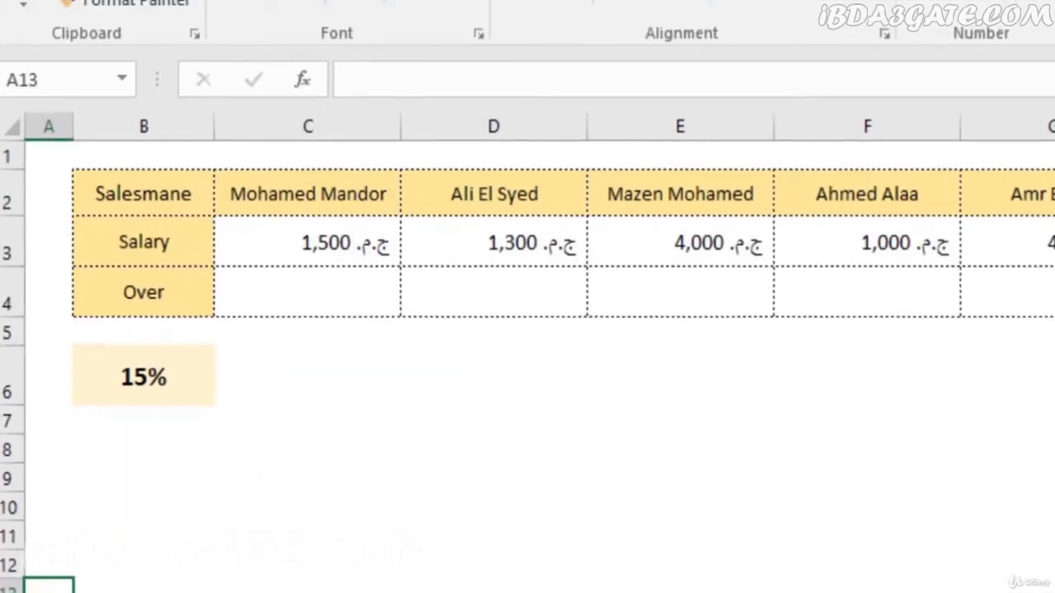
Enter the first salesman's bonus =C3*B6 in C4, giving 225
{"action": "key", "text": "Right"}
{"action": "key", "text": "Right"}
{"action": "key", "text": "Right"}
{"action": "key", "text": "Down"}
{"action": "key", "text": "Down"}
{"action": "key", "text": "Down"}
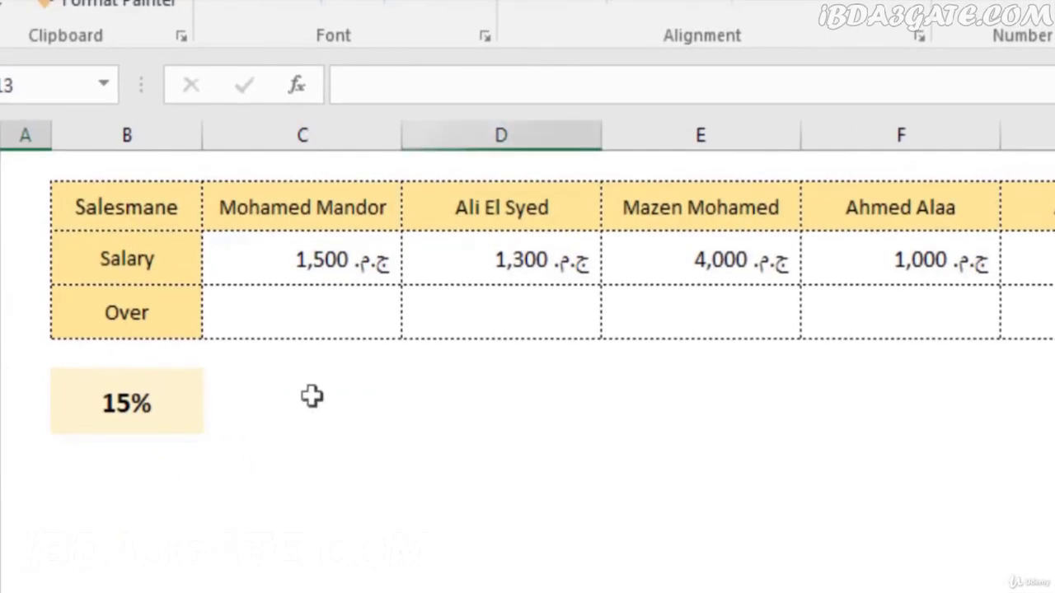
{"action": "left_click", "coordinate": [344, 317]}
{"action": "double_click", "coordinate": [343, 316]}
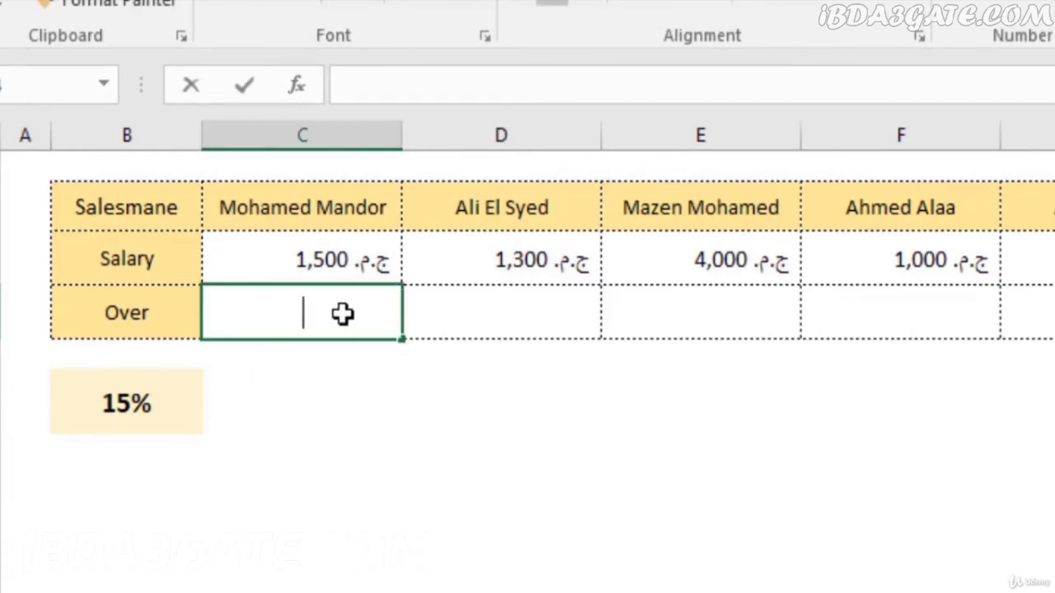
{"action": "type", "text": "="}
{"action": "left_click", "coordinate": [323, 251]}
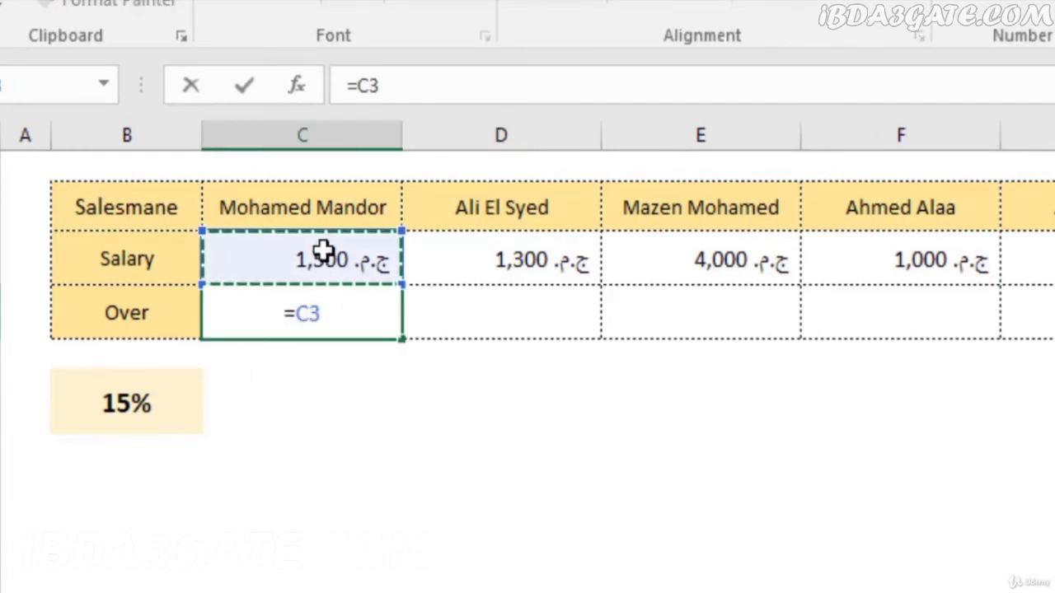
{"action": "type", "text": "*"}
{"action": "left_click", "coordinate": [161, 384]}
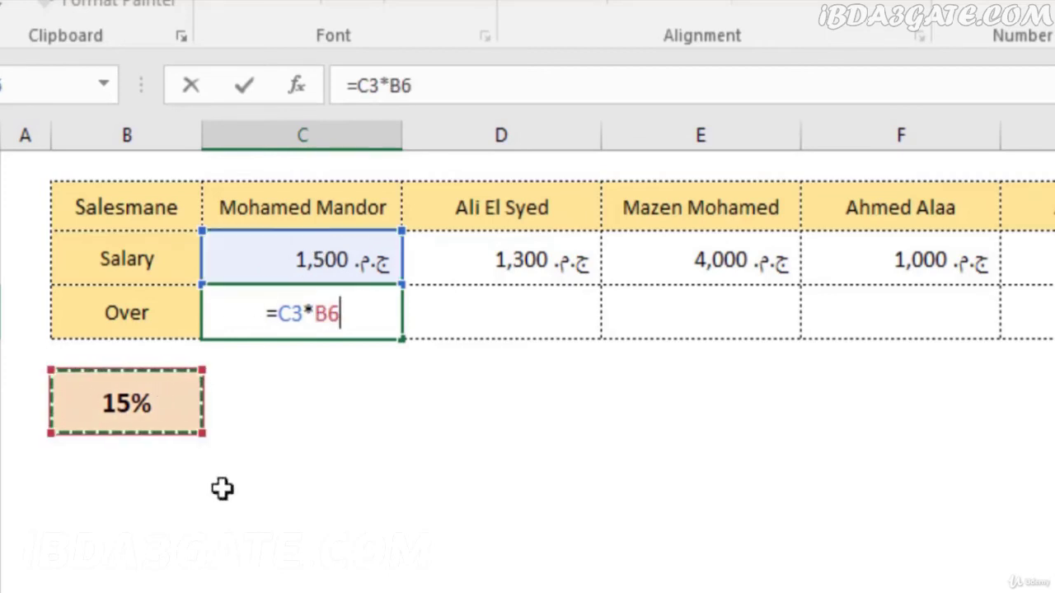
{"action": "key", "text": "Return"}
Copy the bonus formula across to G4 and compare C4 with D4's shifted =D3*C6
{"action": "left_click", "coordinate": [341, 313]}
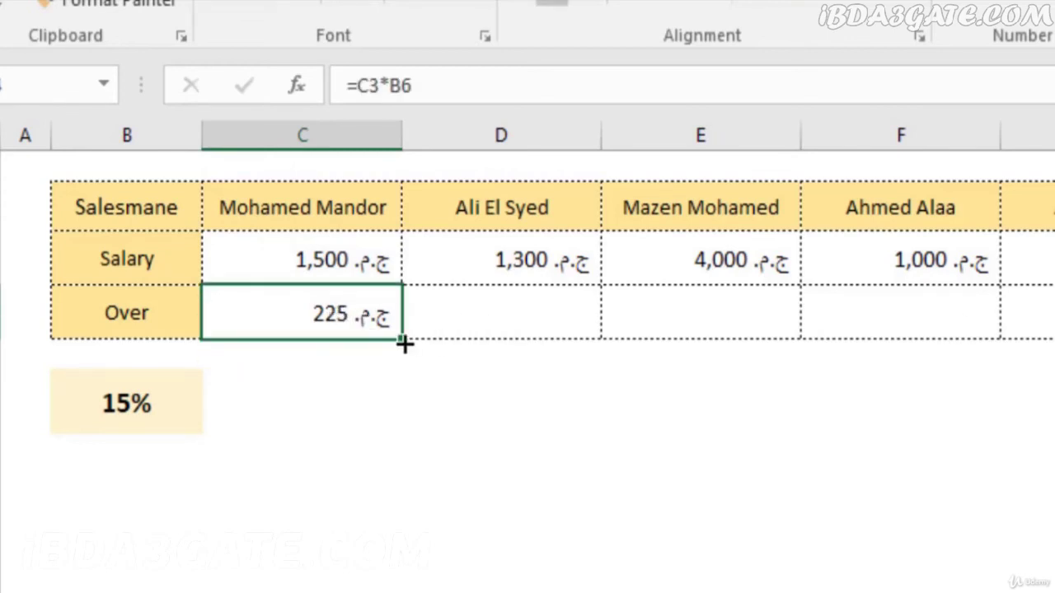
{"action": "left_click_drag", "start_coordinate": [403, 344], "coordinate": [1030, 318]}
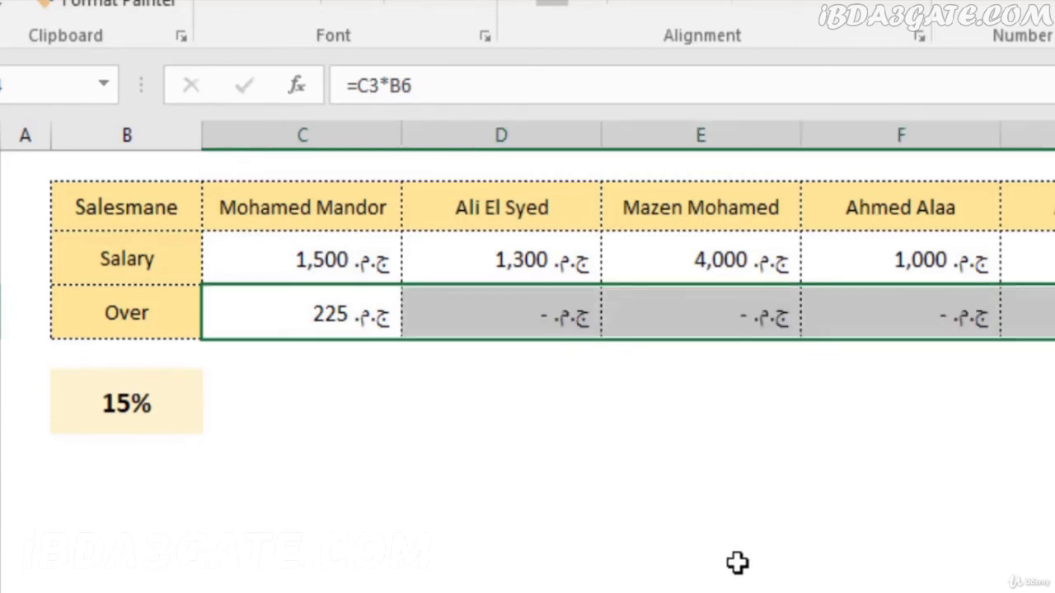
{"action": "double_click", "coordinate": [530, 317]}
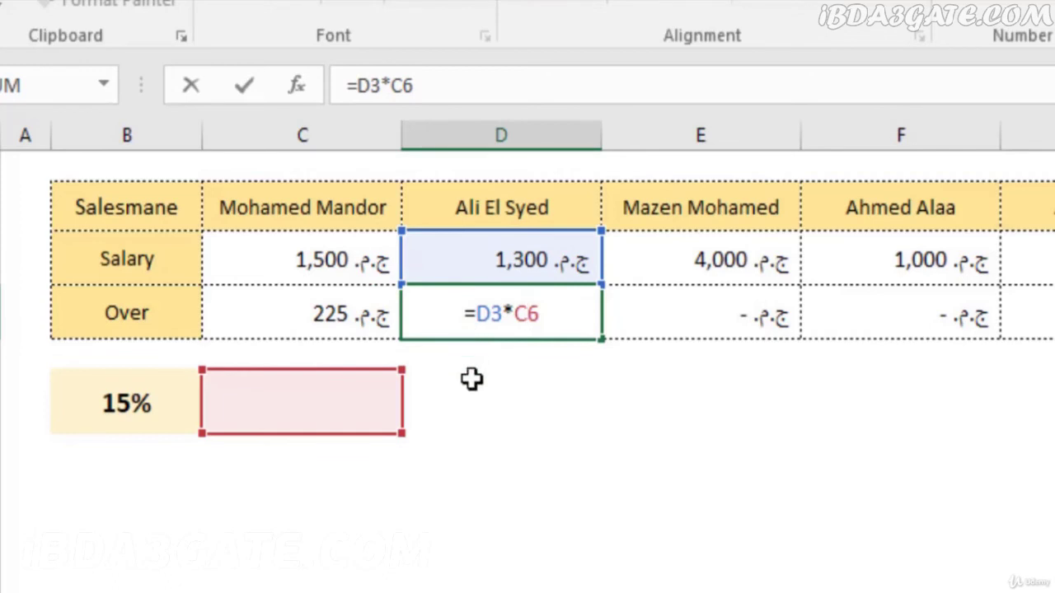
{"action": "key", "text": "Return"}
{"action": "double_click", "coordinate": [330, 309]}
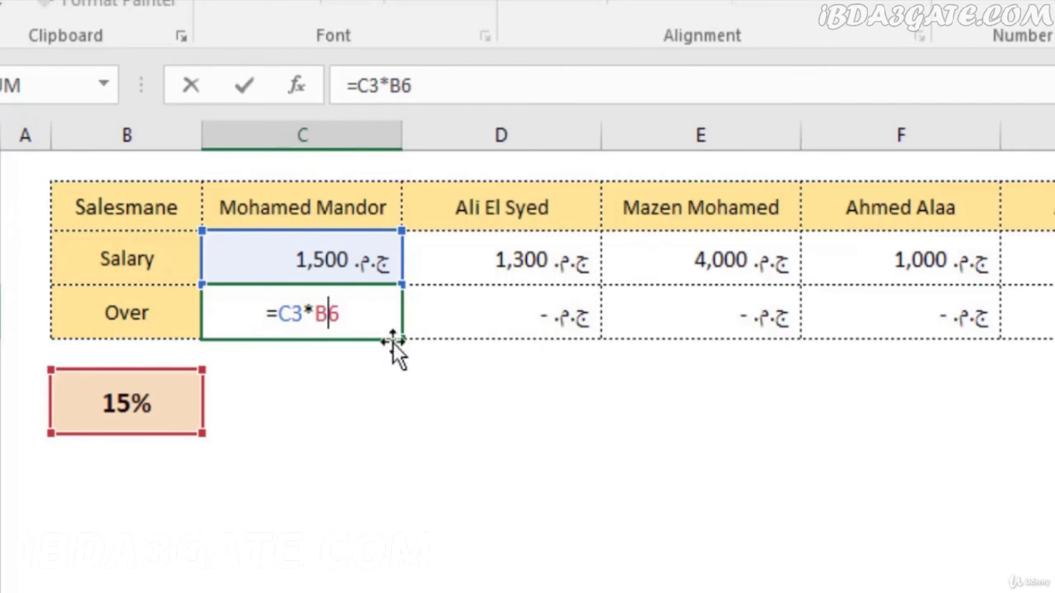
{"action": "left_click", "coordinate": [485, 320]}
{"action": "double_click", "coordinate": [486, 321]}
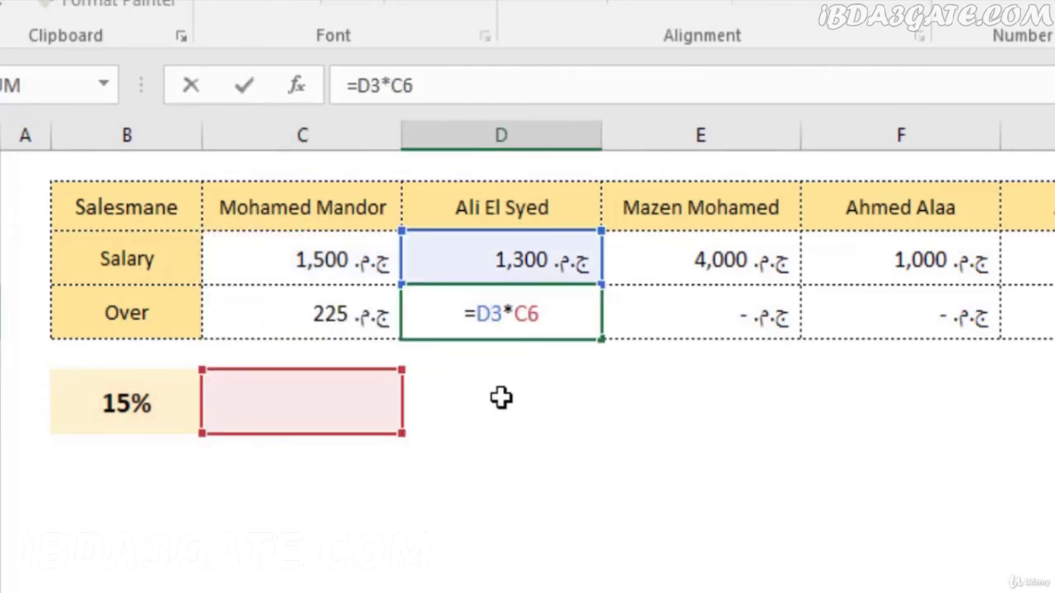
{"action": "left_click", "coordinate": [530, 318]}
Clear the incorrect copied bonuses in D4:G4
{"action": "left_click", "coordinate": [742, 427]}
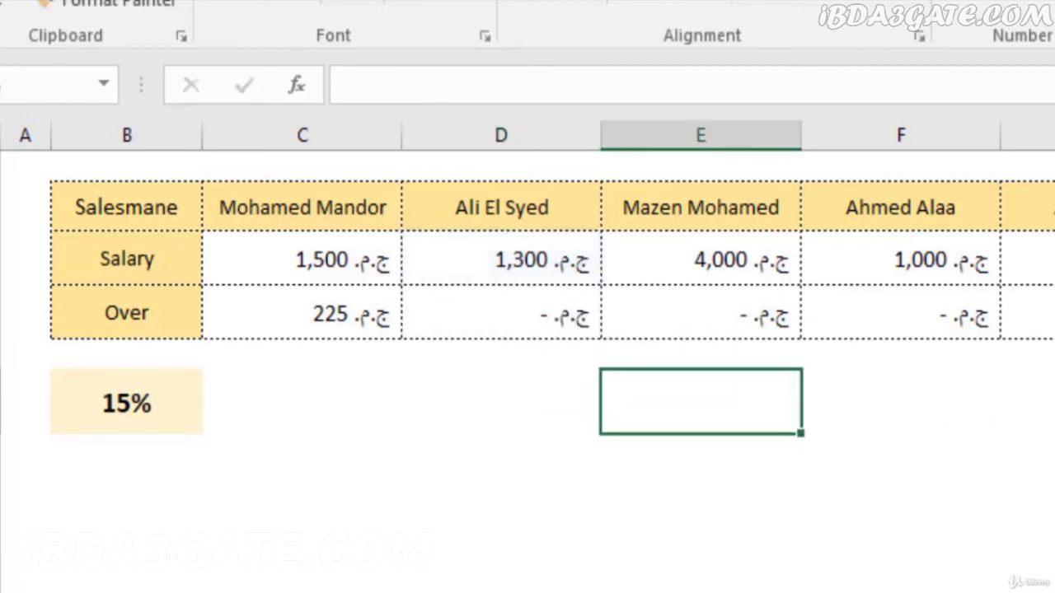
{"action": "left_click_drag", "start_coordinate": [1026, 313], "coordinate": [567, 323]}
{"action": "key", "text": "Delete"}
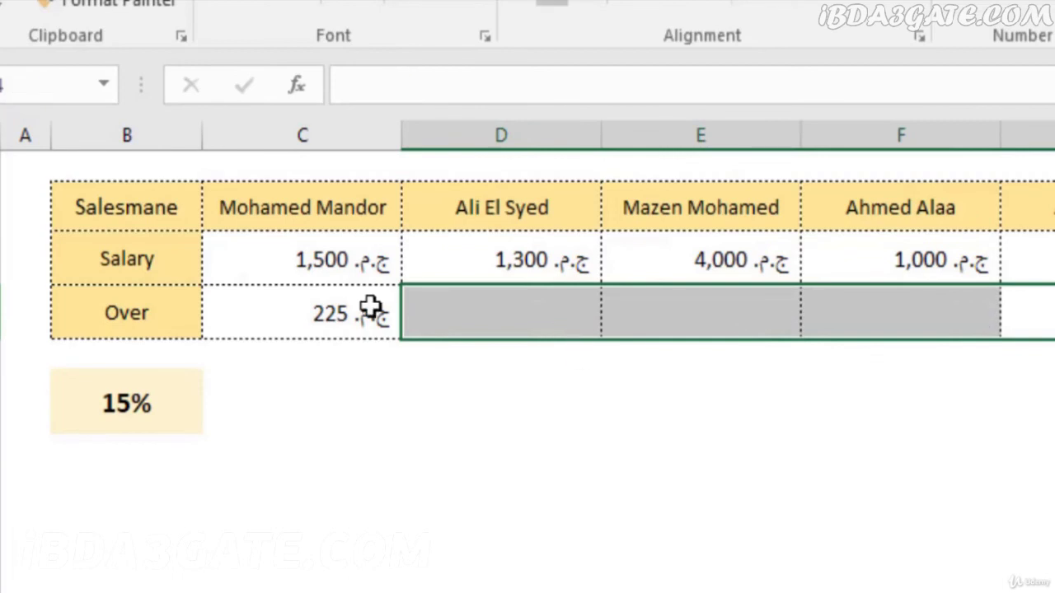
Change C4's formula to =C3*$B6 so the rate's column stays locked
{"action": "left_click", "coordinate": [370, 306]}
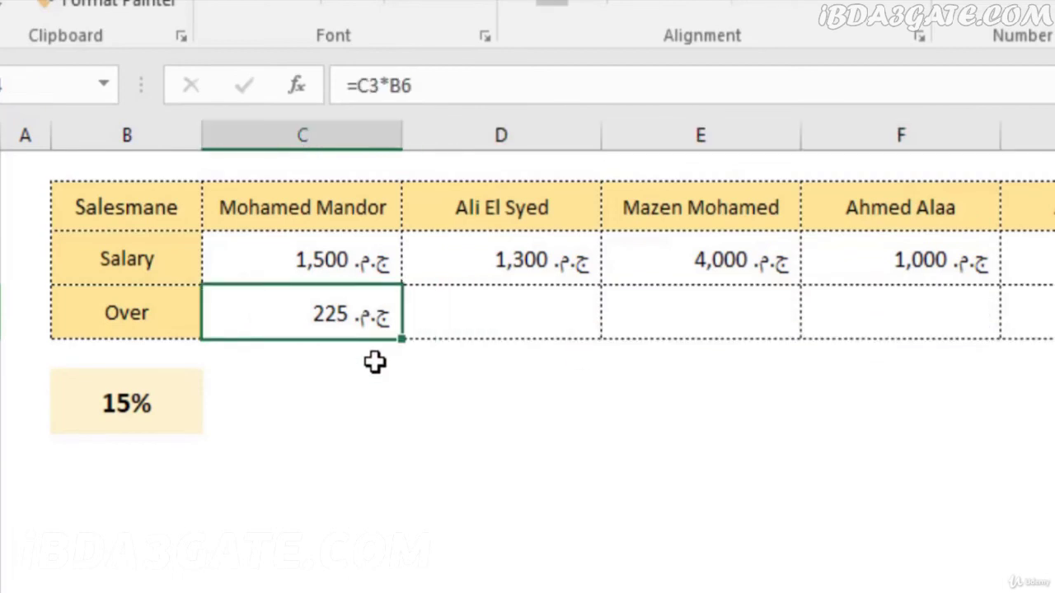
{"action": "left_click", "coordinate": [406, 85]}
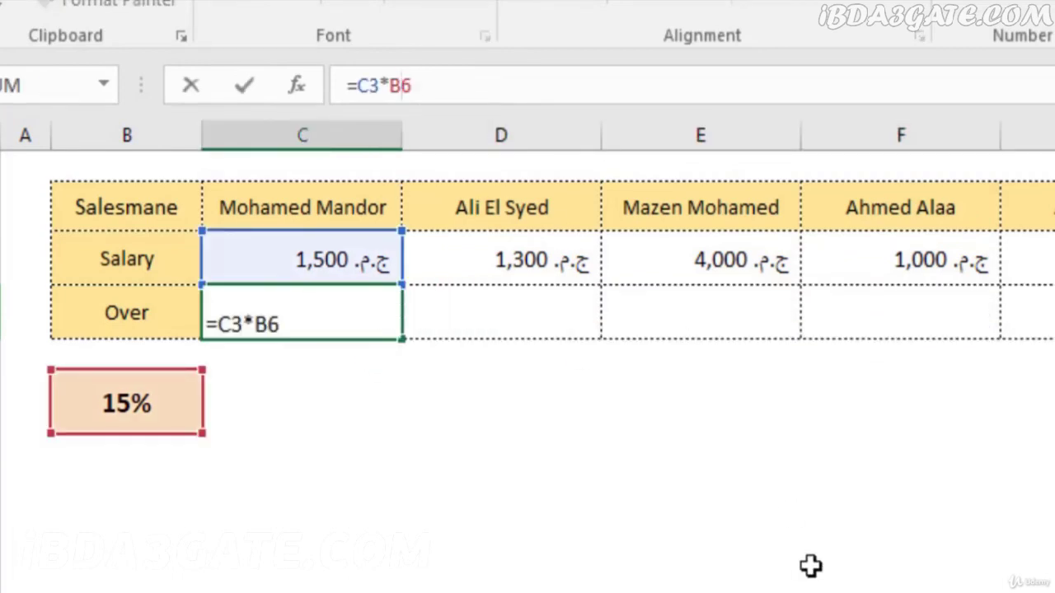
{"action": "key", "text": "F4"}
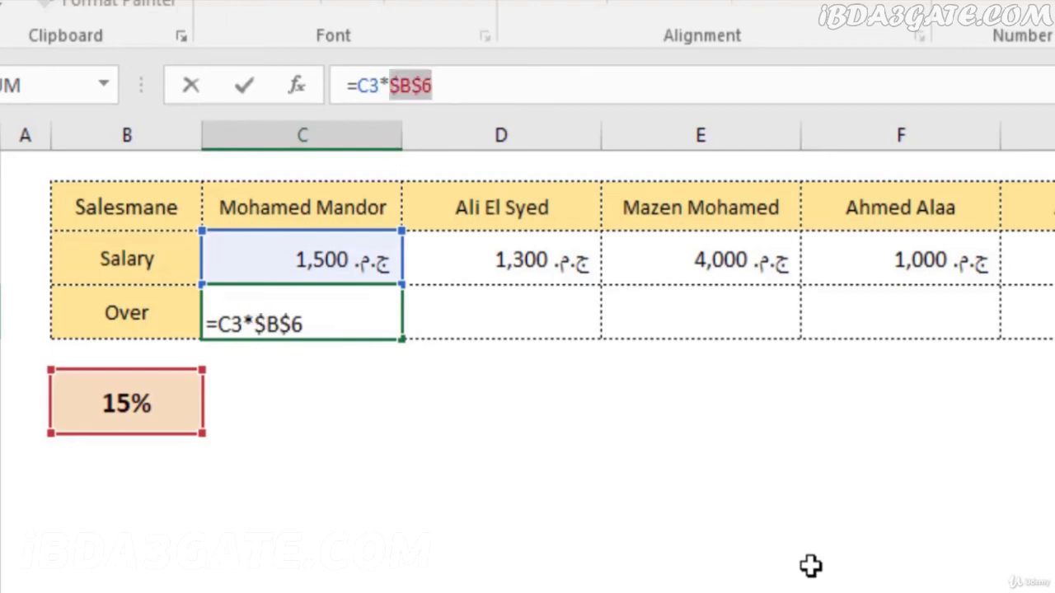
{"action": "key", "text": "F4"}
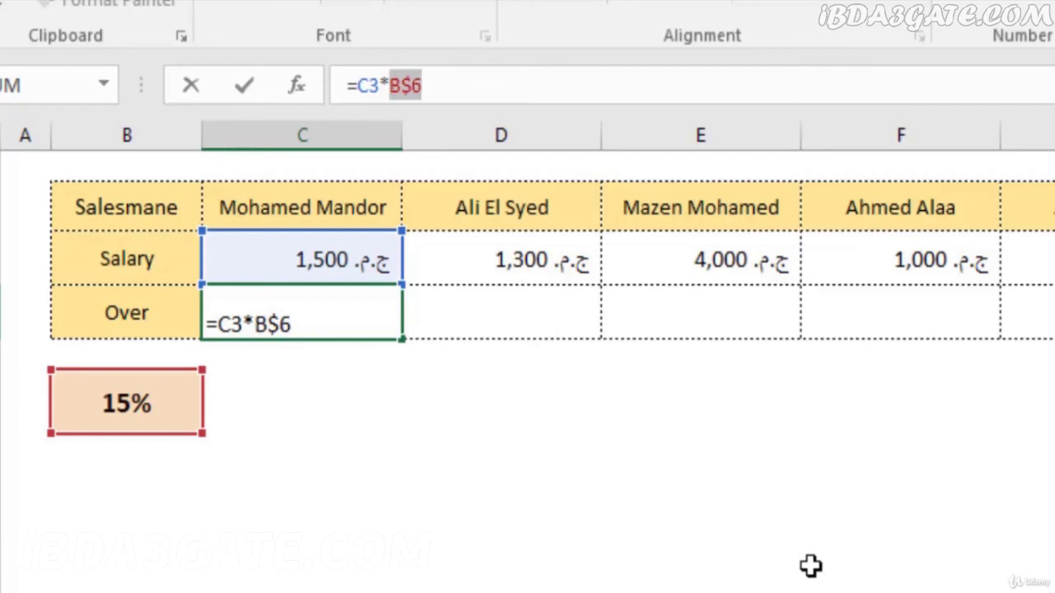
{"action": "key", "text": "F4"}
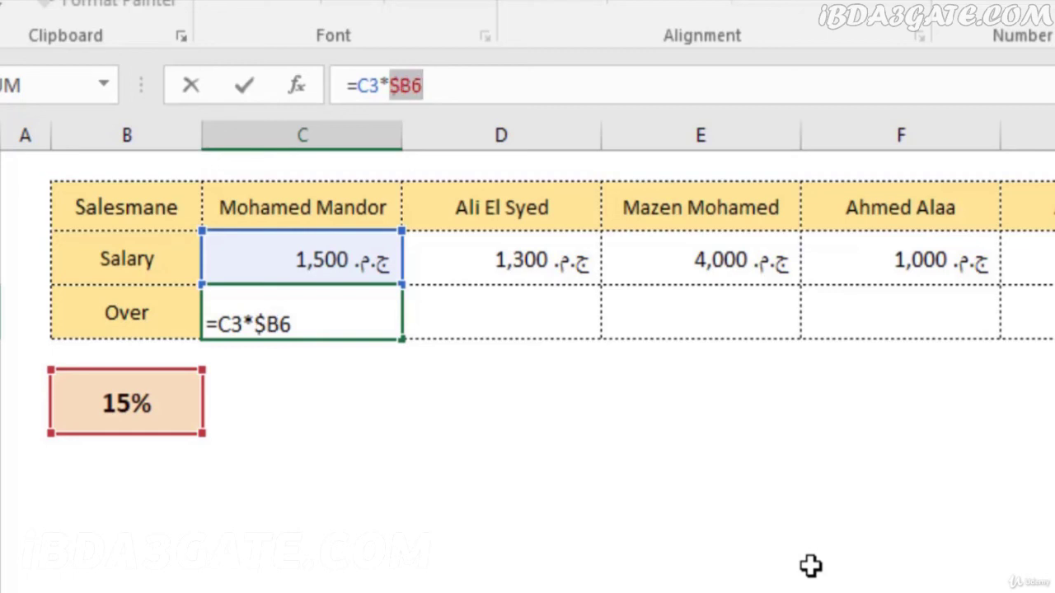
{"action": "key", "text": "Return"}
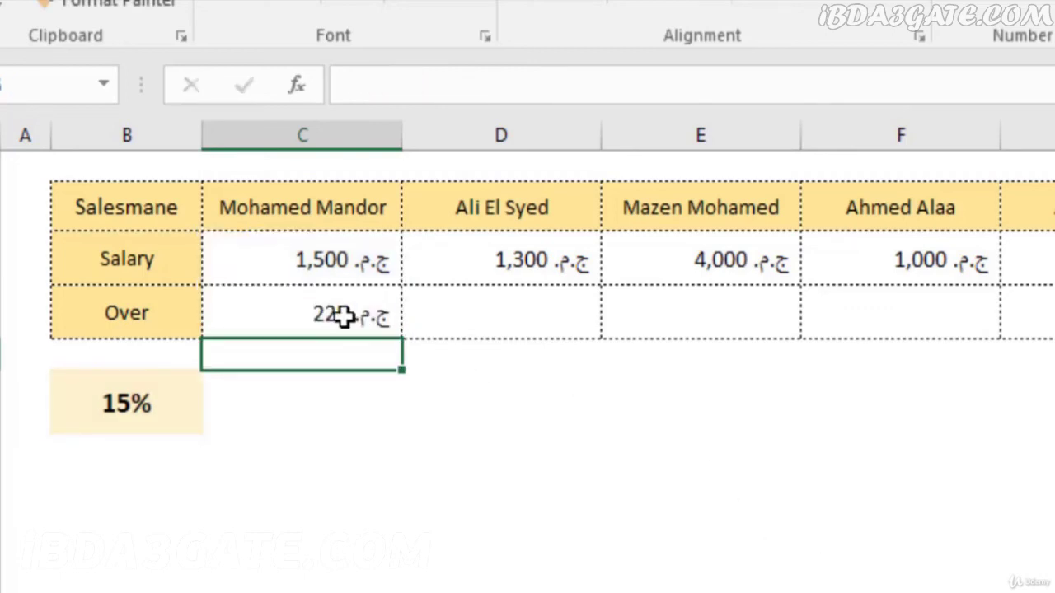
Fill =C3*$B6 across to G4 and check the D4, E4 and F4 formulas, which show 195, 600 and 150
{"action": "left_click", "coordinate": [365, 330]}
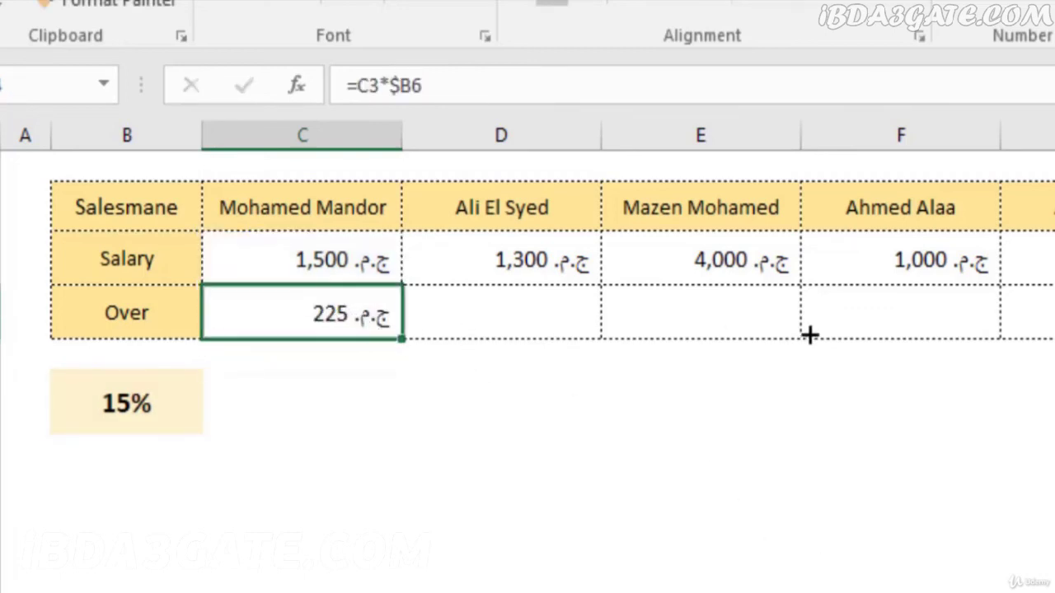
{"action": "left_click_drag", "start_coordinate": [405, 335], "coordinate": [1051, 329]}
{"action": "left_click", "coordinate": [546, 314]}
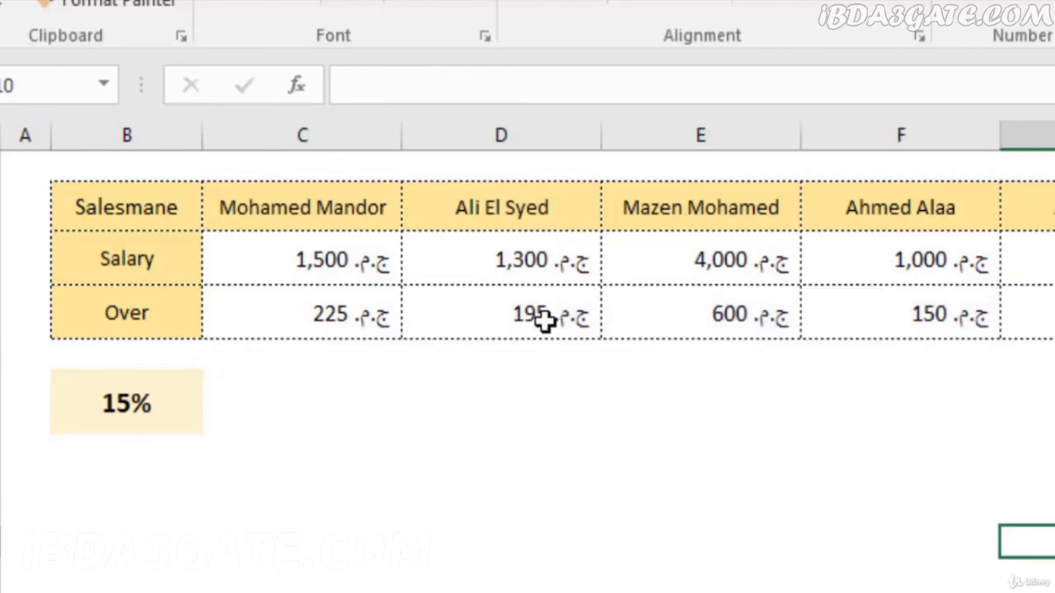
{"action": "double_click", "coordinate": [546, 314]}
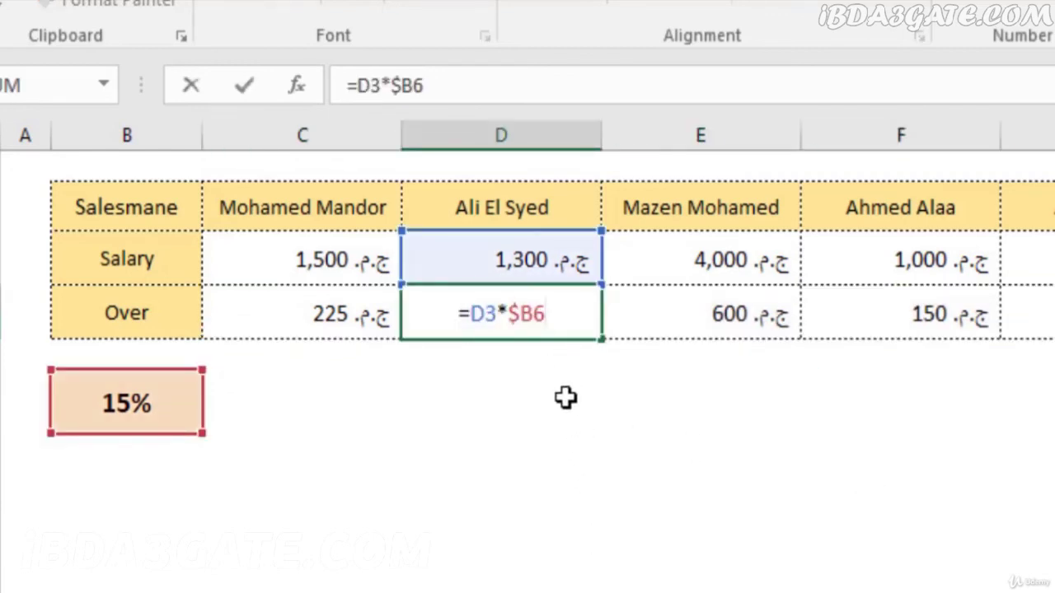
{"action": "key", "text": "ctrl+Return"}
{"action": "key", "text": "Return"}
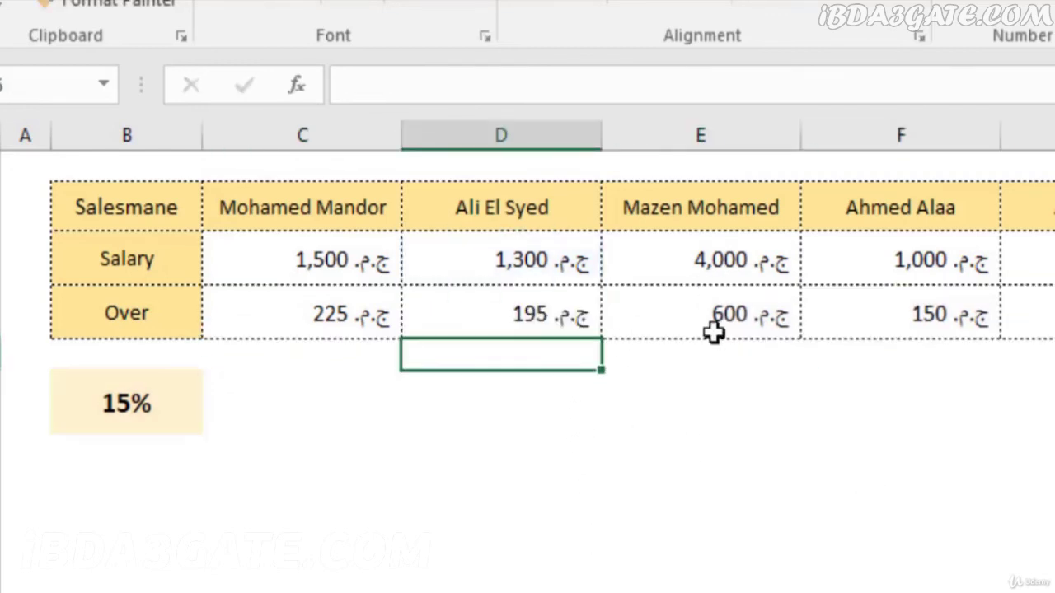
{"action": "double_click", "coordinate": [711, 329]}
{"action": "key", "text": "Return"}
{"action": "double_click", "coordinate": [876, 320]}
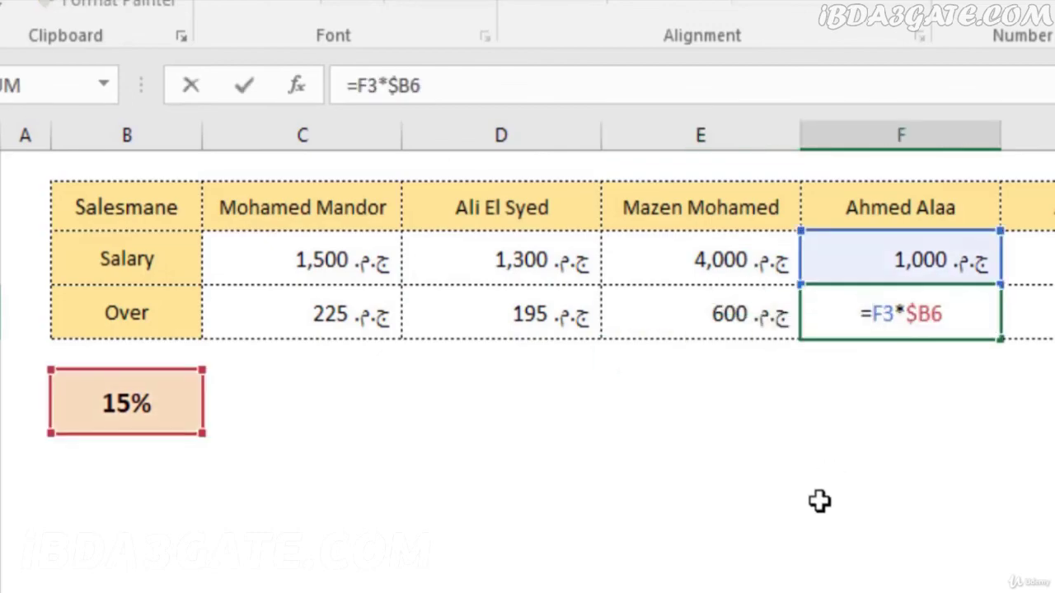
{"action": "key", "text": "ctrl+Return"}
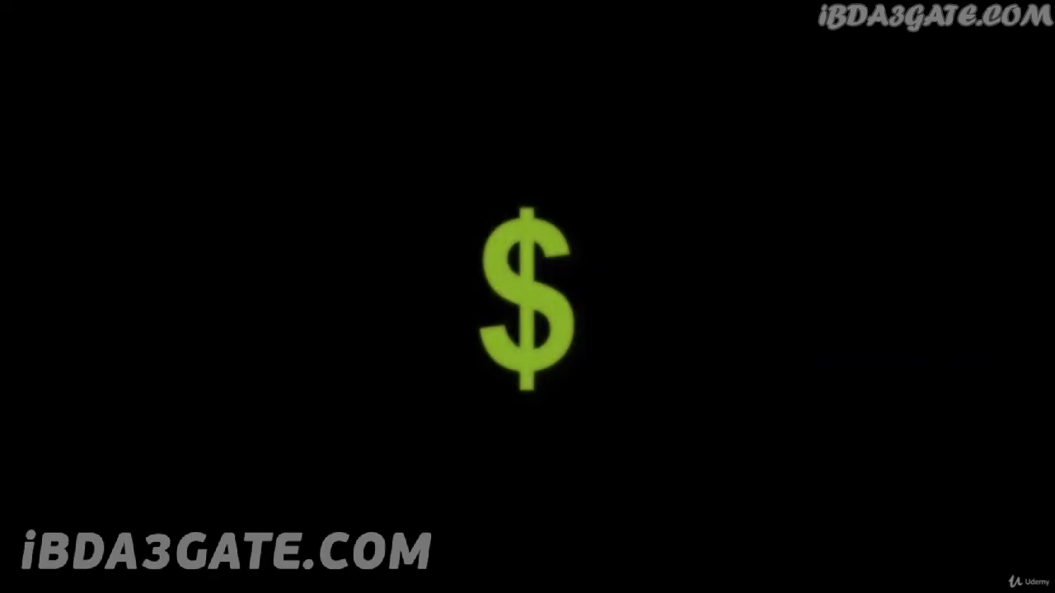